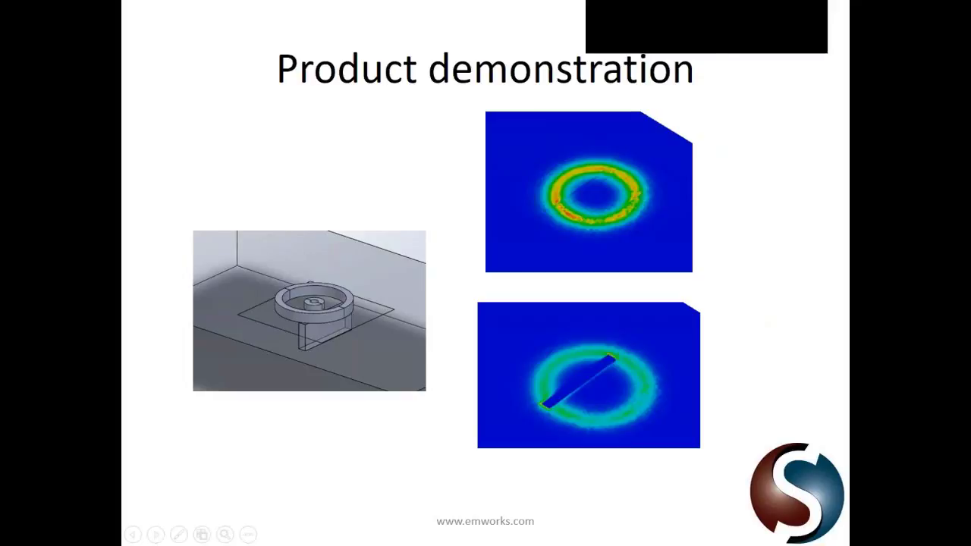
Step: End the slide show and switch to SOLIDWORKS, showing the NDT-Example1 assembly model instead of the result plot
key(Escape)
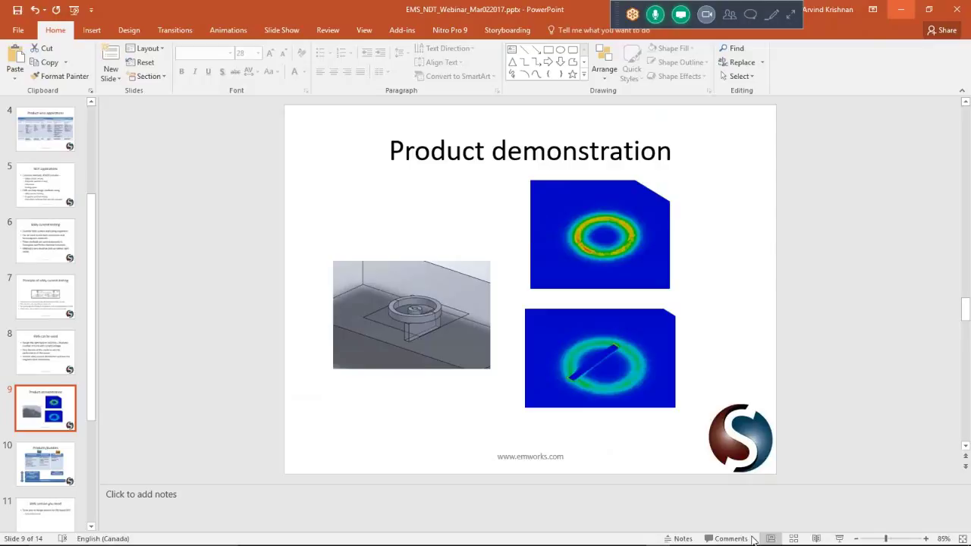
click(900, 10)
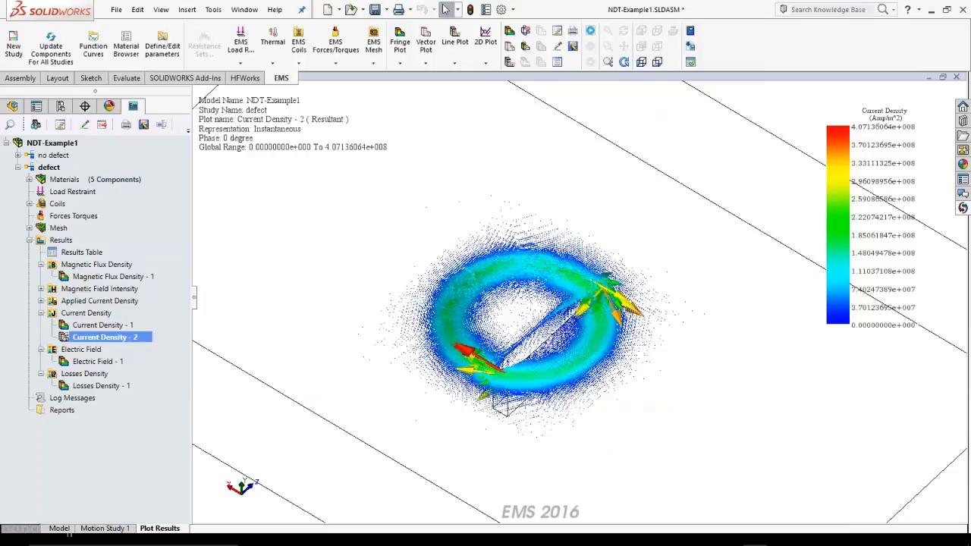
click(63, 529)
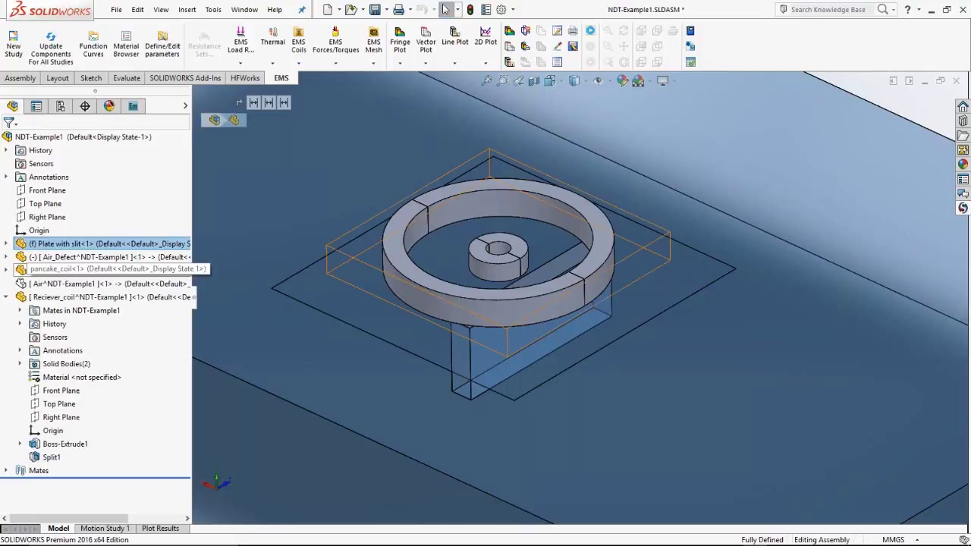
Step: Highlight the Air_Defect, pancake coil and receiver coil components one after another to identify them in the assembly
click(107, 257)
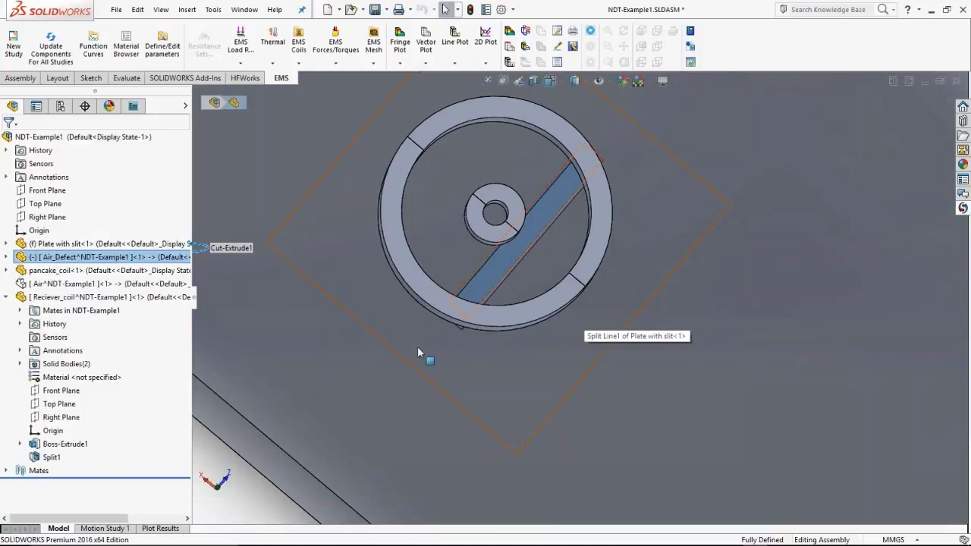
middle_drag(417, 352, 527, 264)
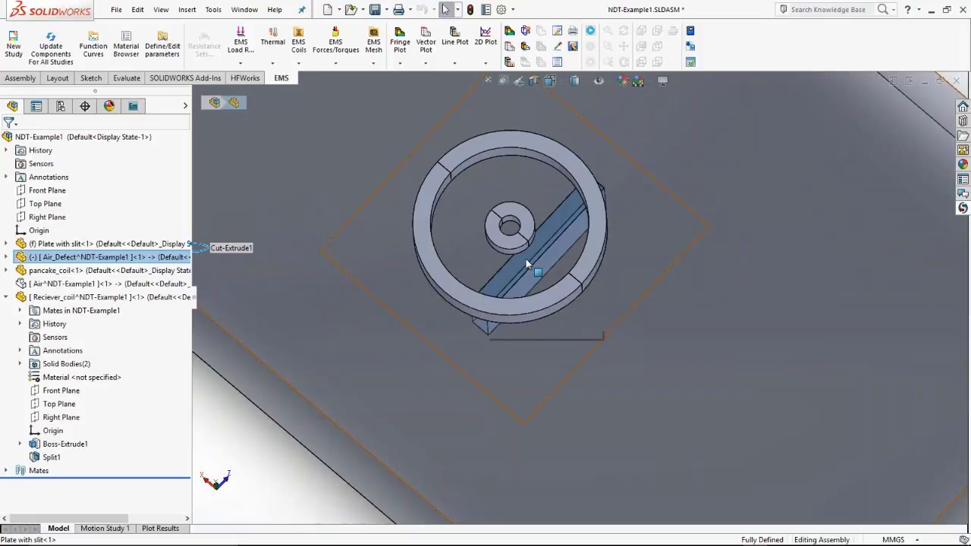
scroll(525, 258, up, 1)
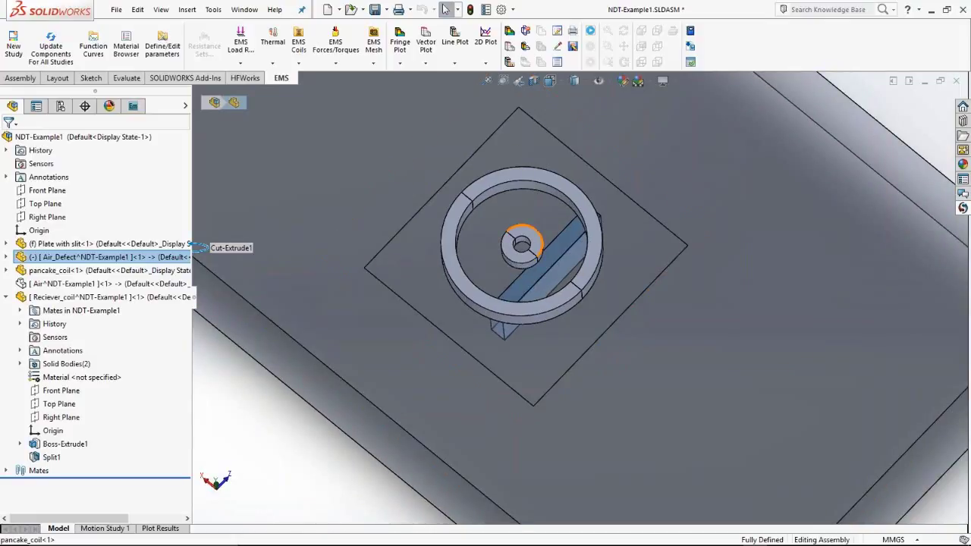
click(55, 271)
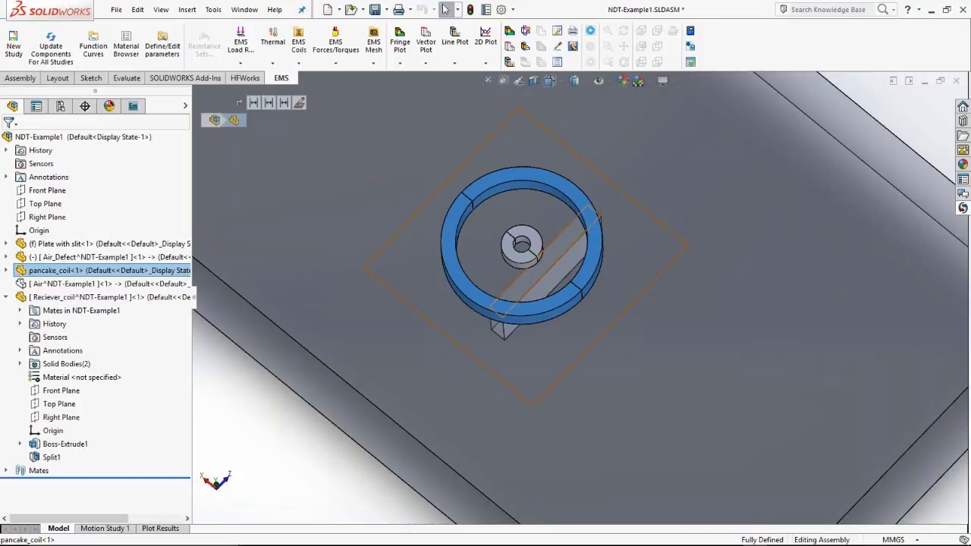
middle_drag(524, 242, 510, 270)
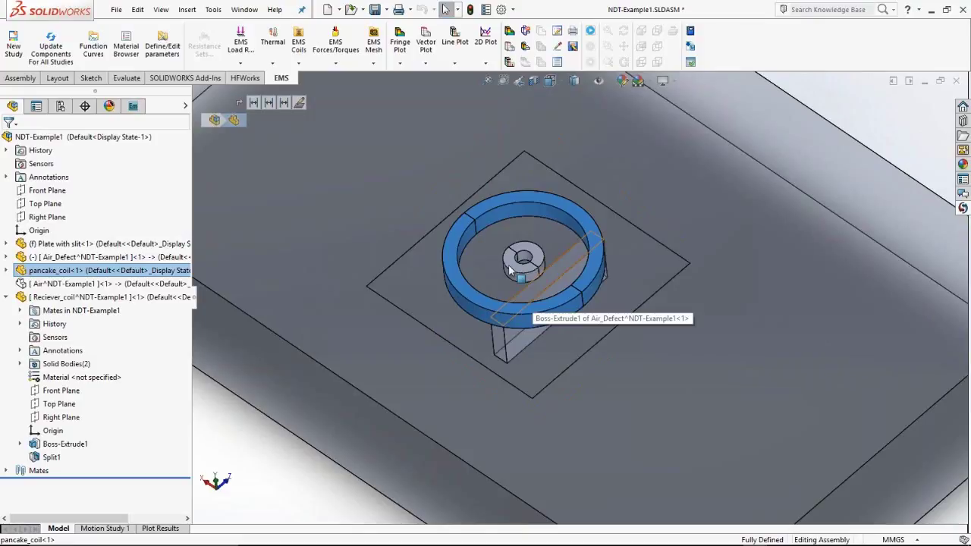
click(510, 270)
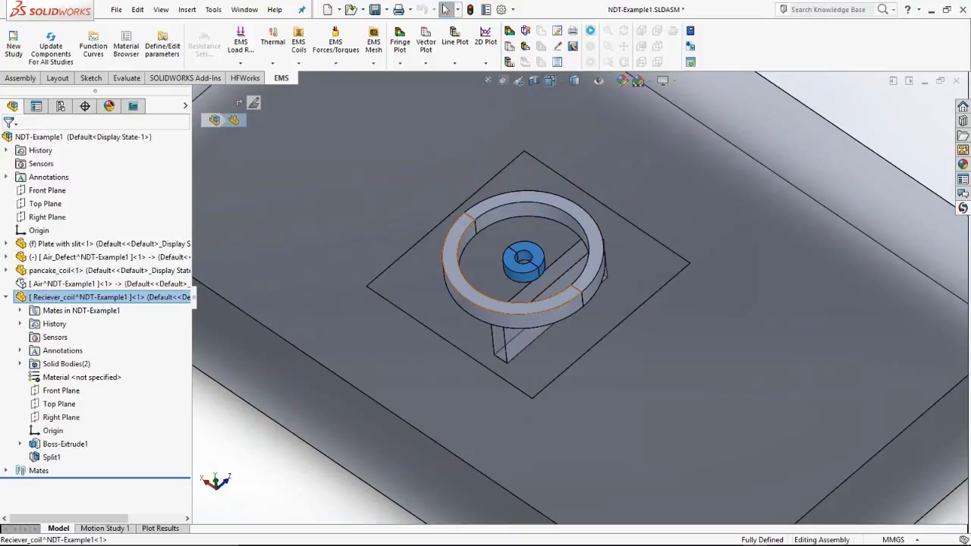
key(Escape)
Step: Examine how the coils sit above the slit plate from the front and from an angled view
scroll(523, 308, up, 1)
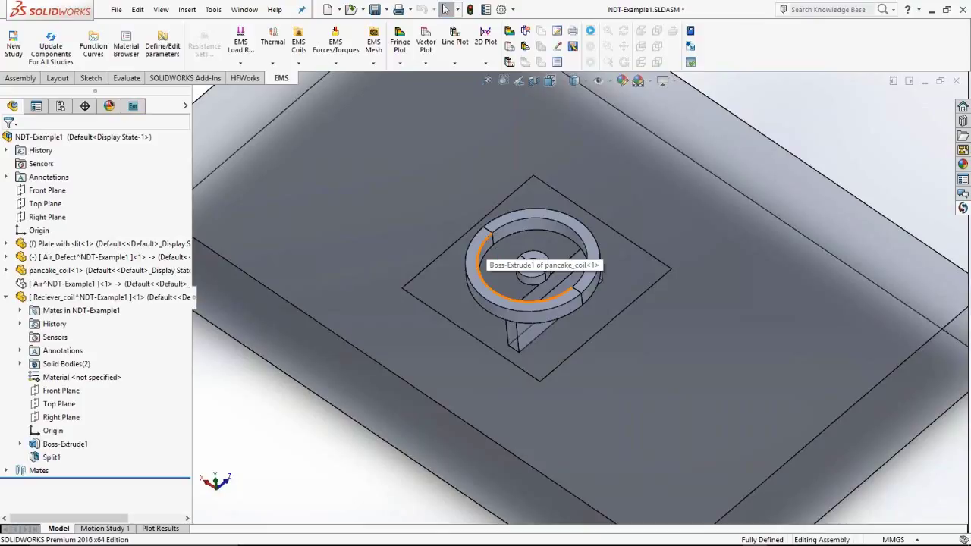
key(ctrl+1)
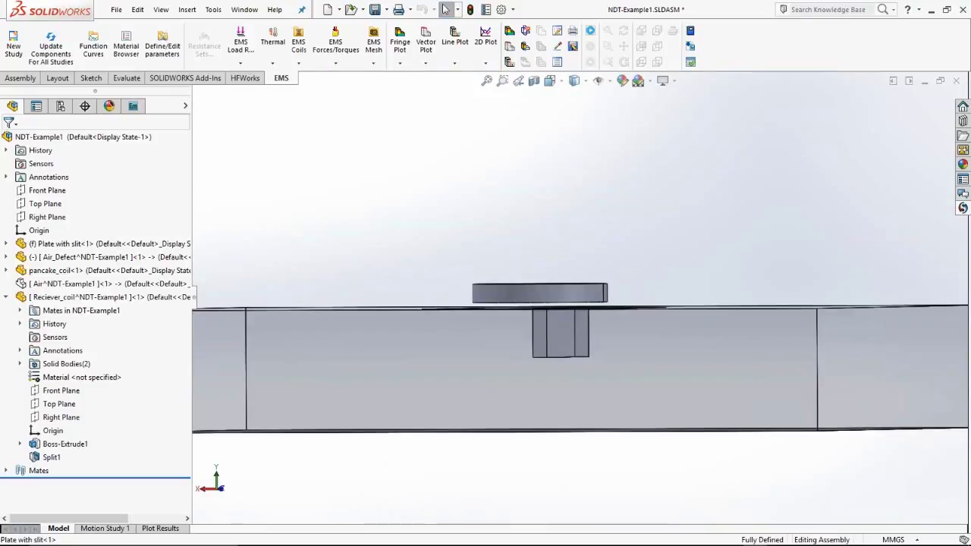
key(ctrl+7)
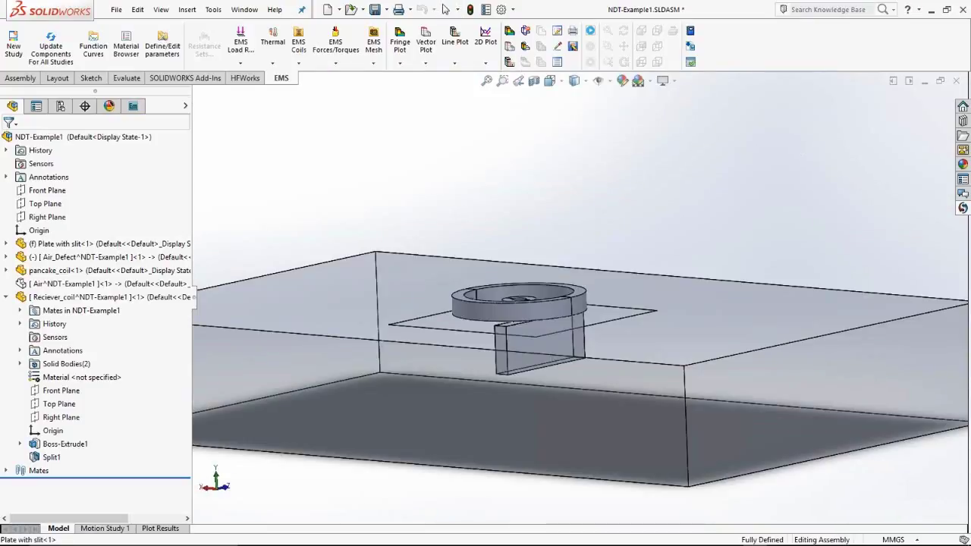
middle_drag(531, 303, 540, 331)
scroll(540, 331, down, 1)
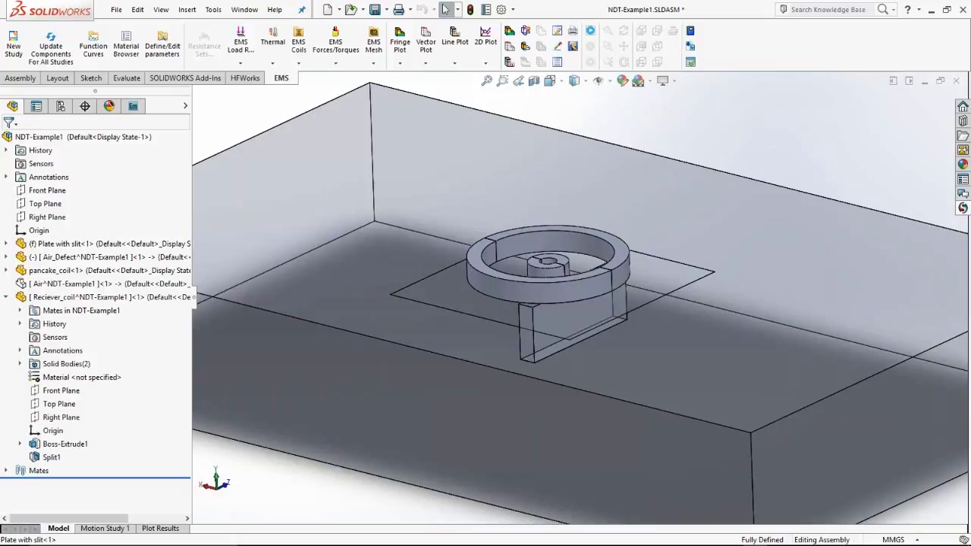
Step: Show the EMS study tree, then activate and expand the "no defect" study
click(6, 298)
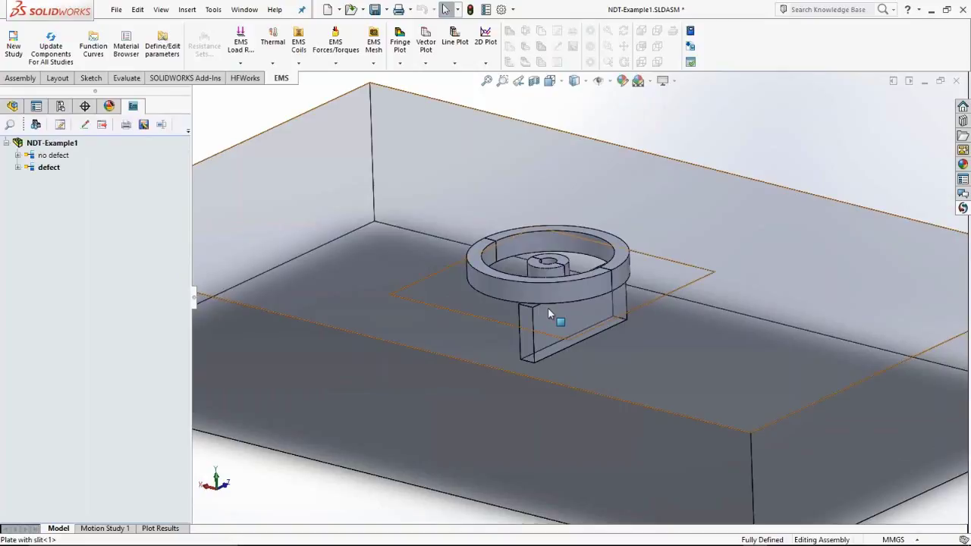
scroll(548, 311, up, 2)
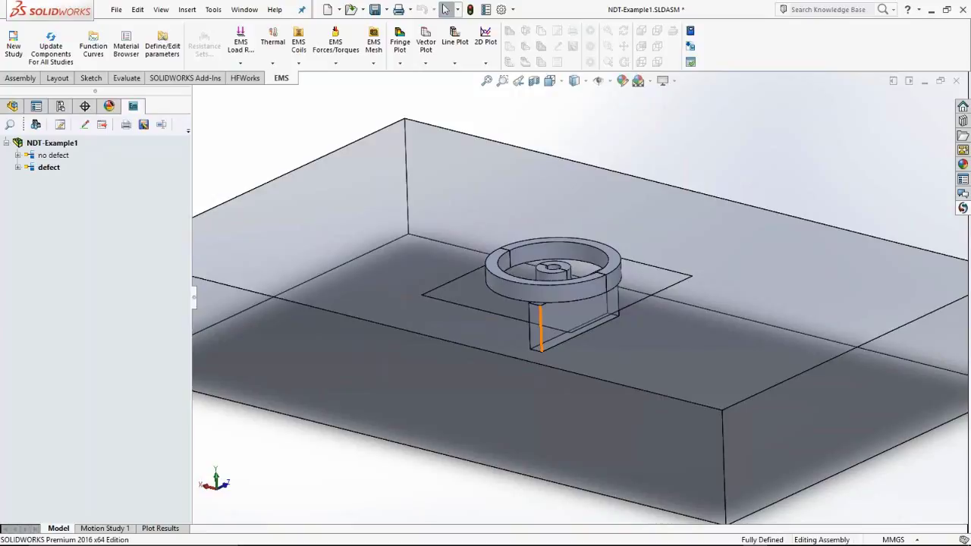
scroll(540, 326, down, 1)
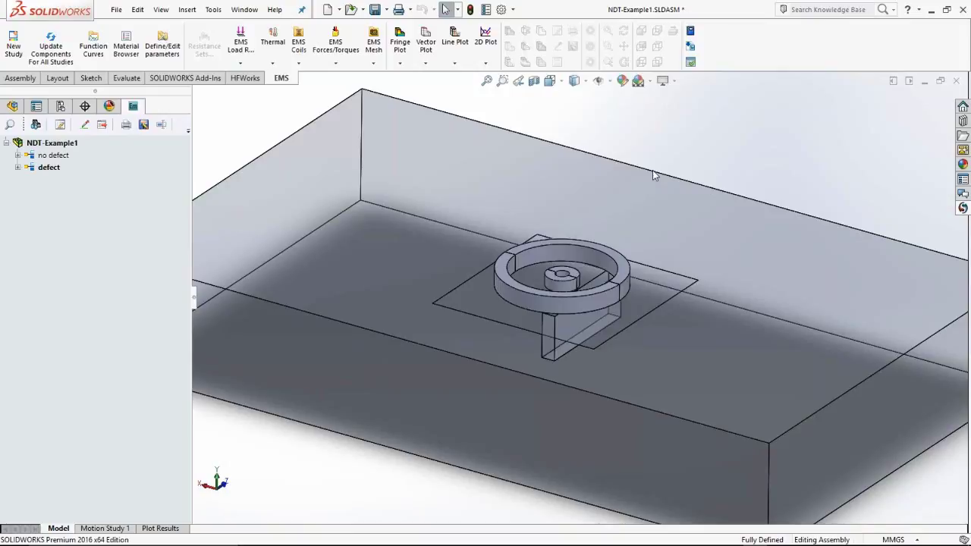
scroll(652, 170, down, 2)
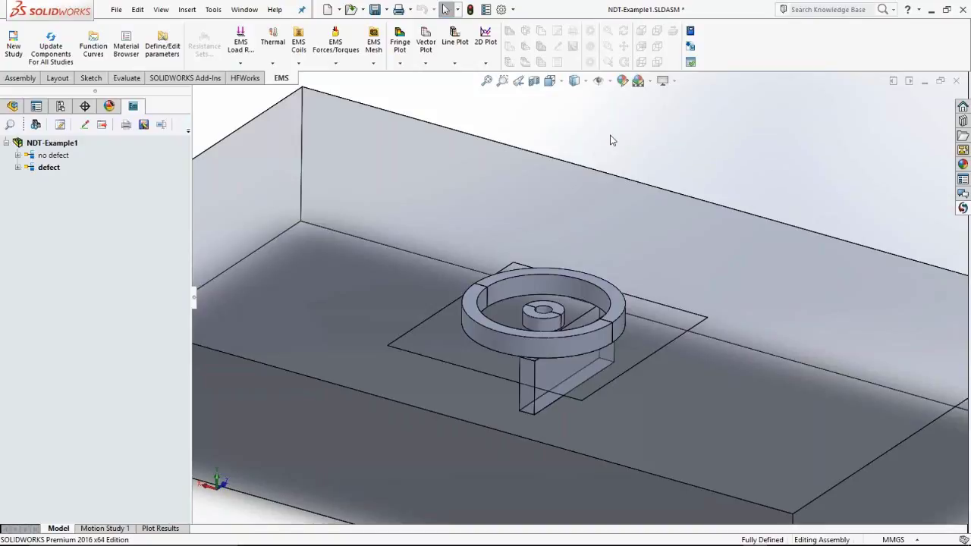
double_click(54, 156)
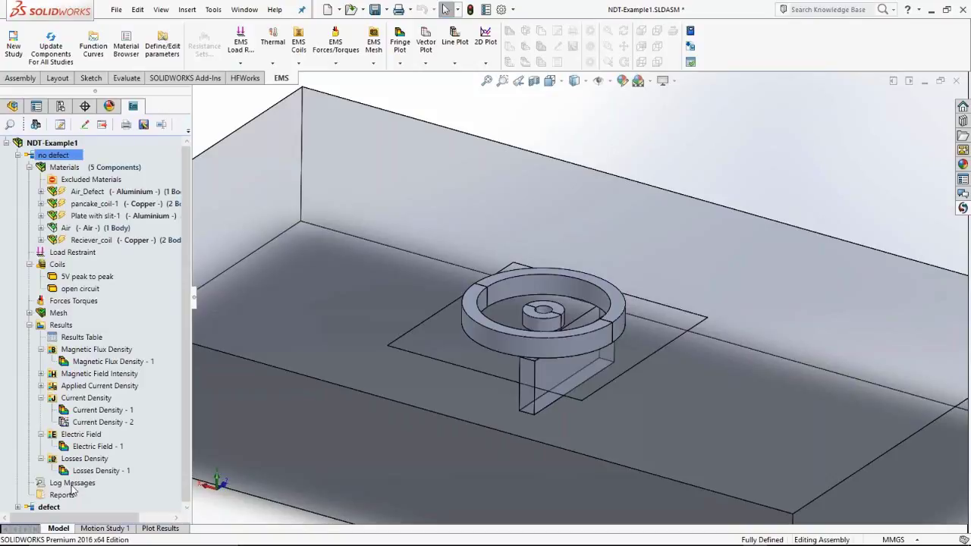
click(72, 483)
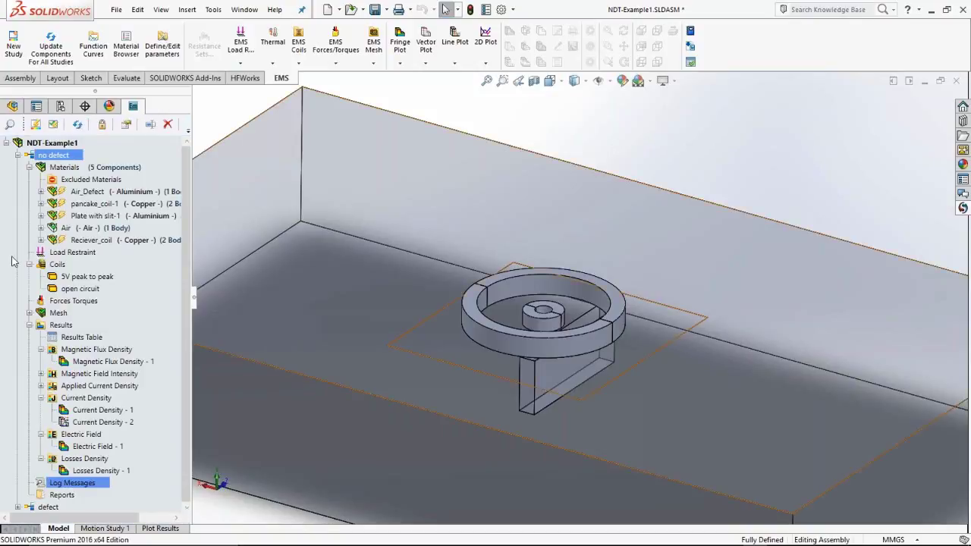
click(12, 262)
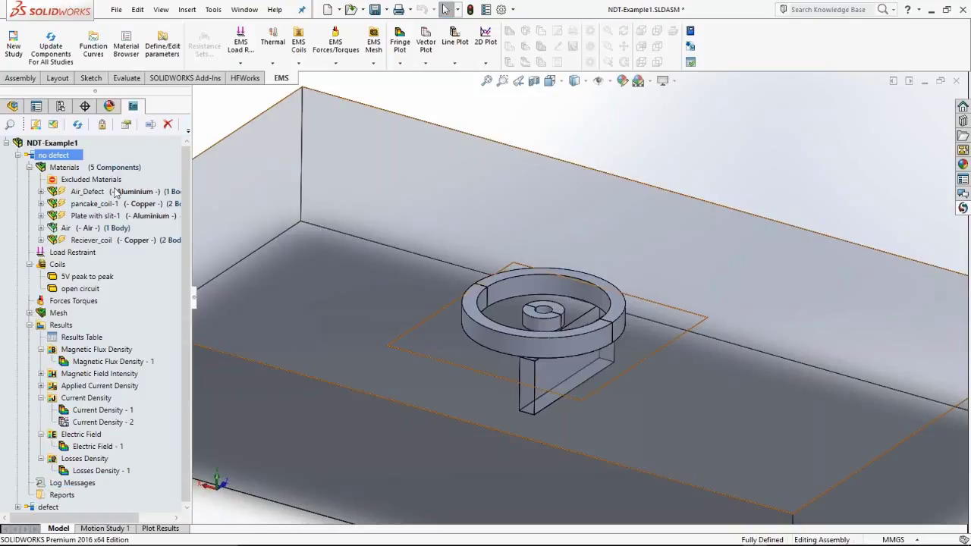
Step: Check the materials assigned to Air_Defect and Plate with slit-1 in the "no defect" study, highlighting both bodies
click(115, 193)
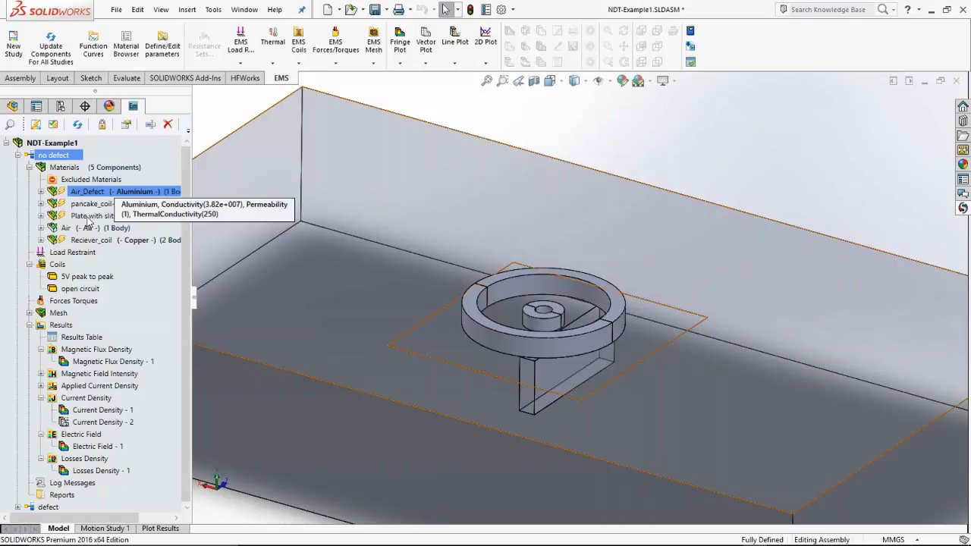
click(91, 216)
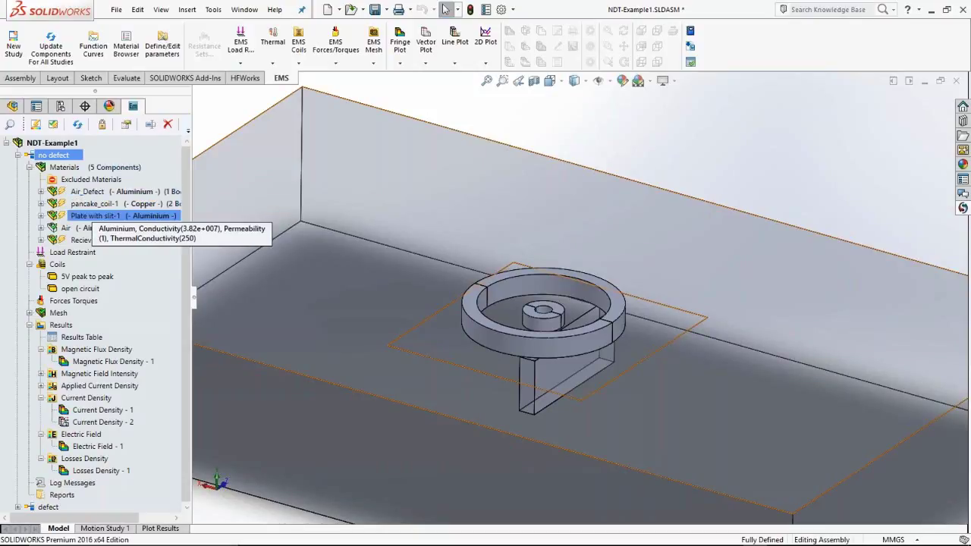
click(91, 216)
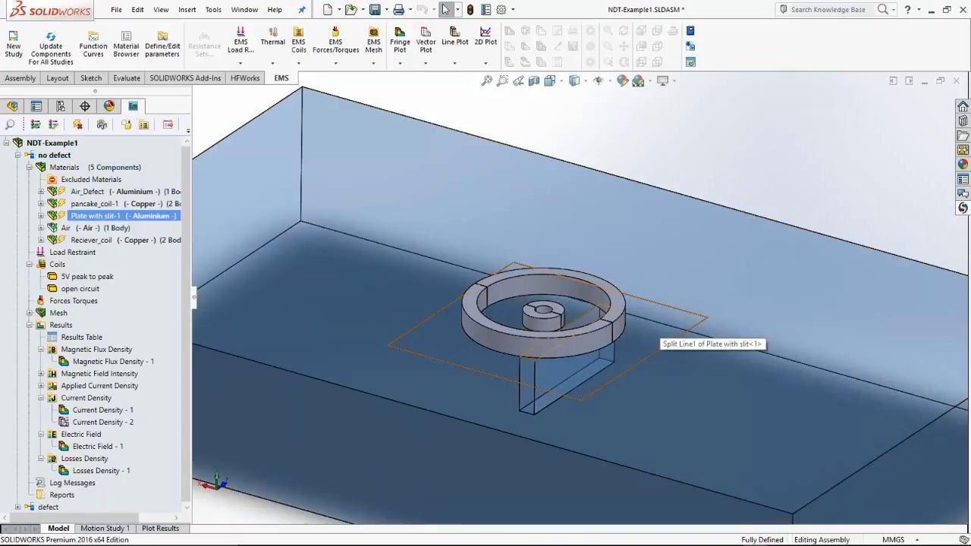
click(798, 150)
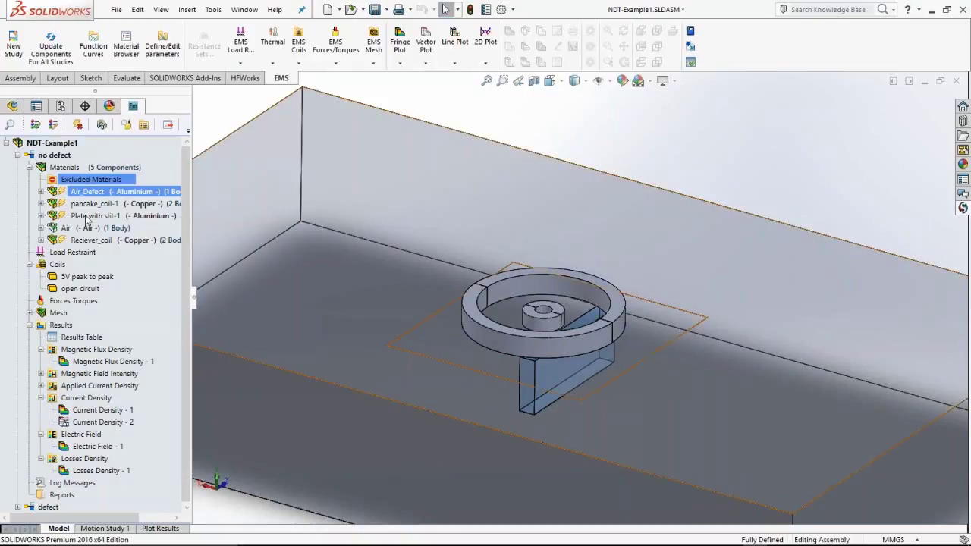
ctrl+click(88, 216)
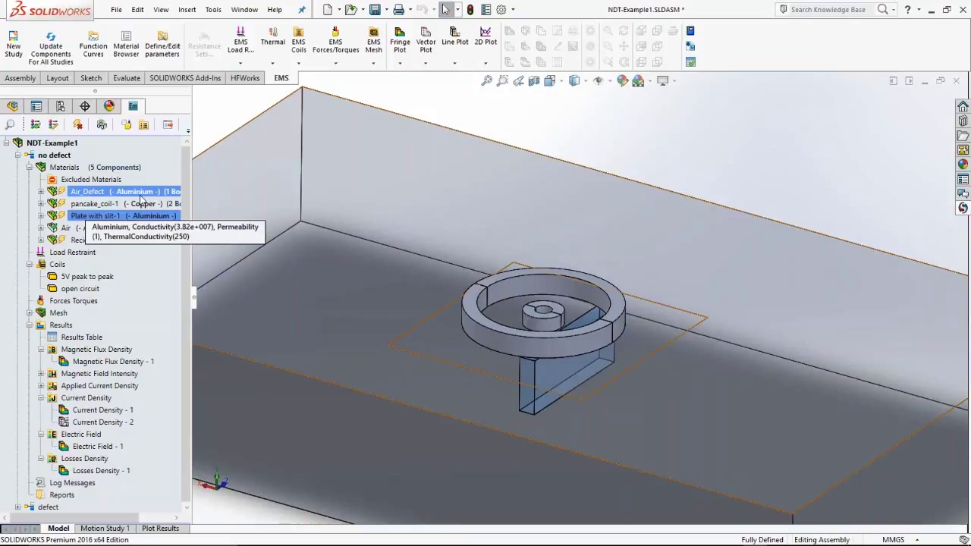
ctrl+click(85, 215)
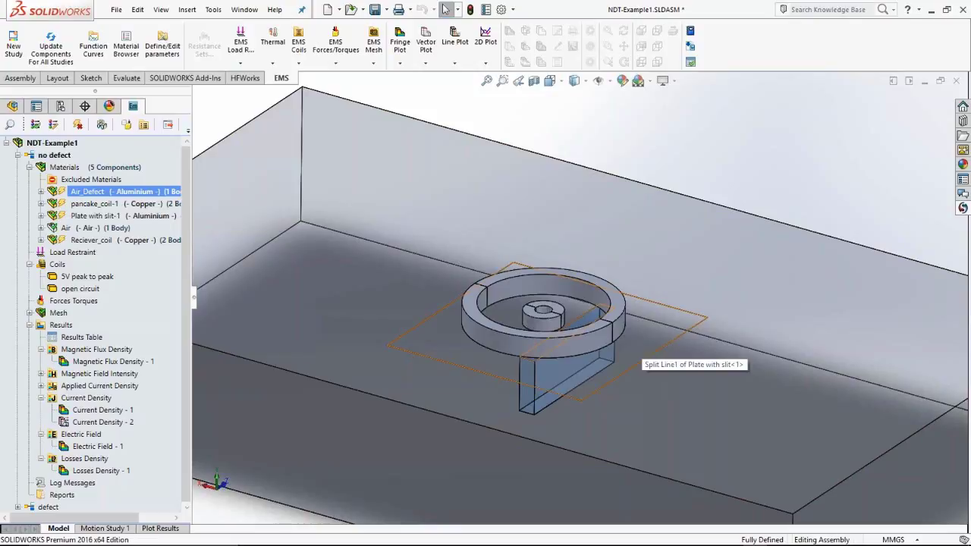
Step: Check the materials assigned to the pancake coil and the receiver coil, highlighting each coil in the model
ctrl+click(97, 204)
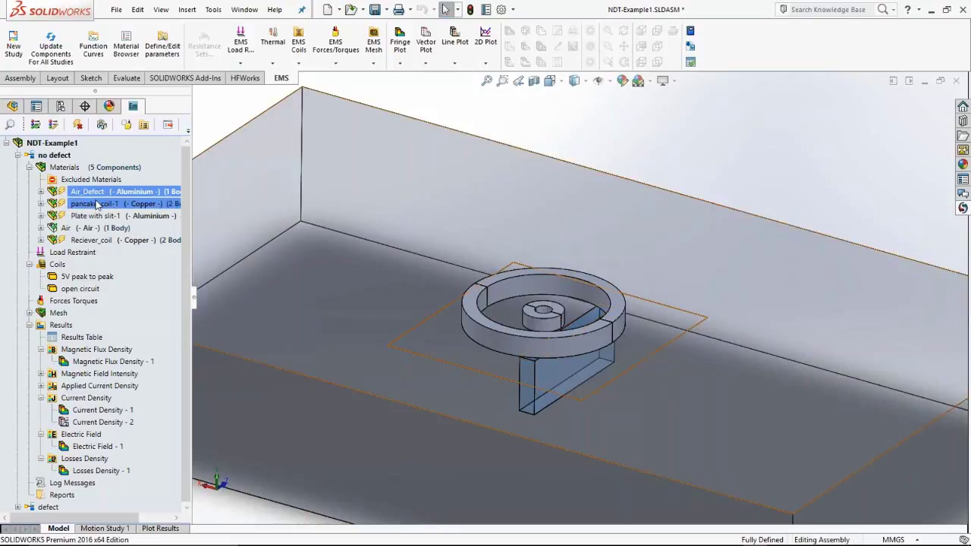
click(99, 206)
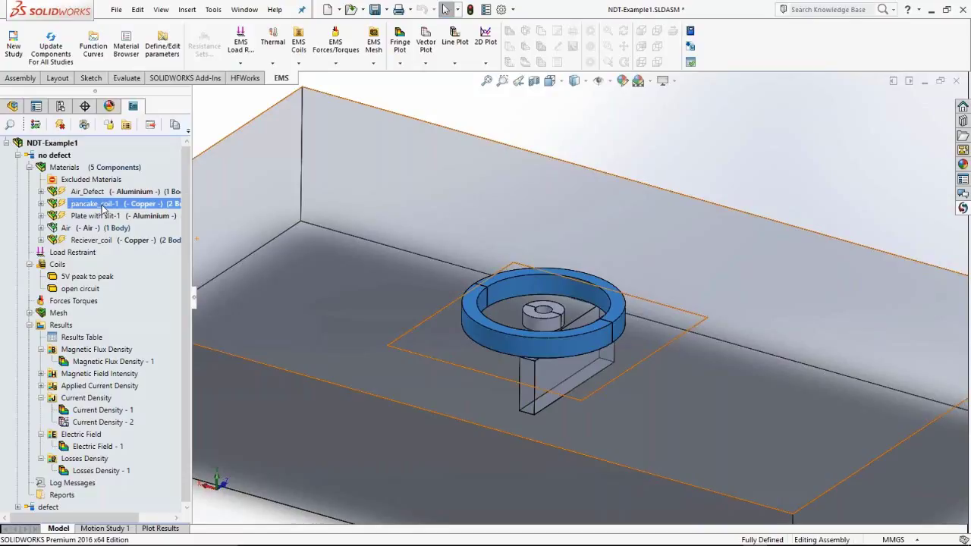
click(118, 241)
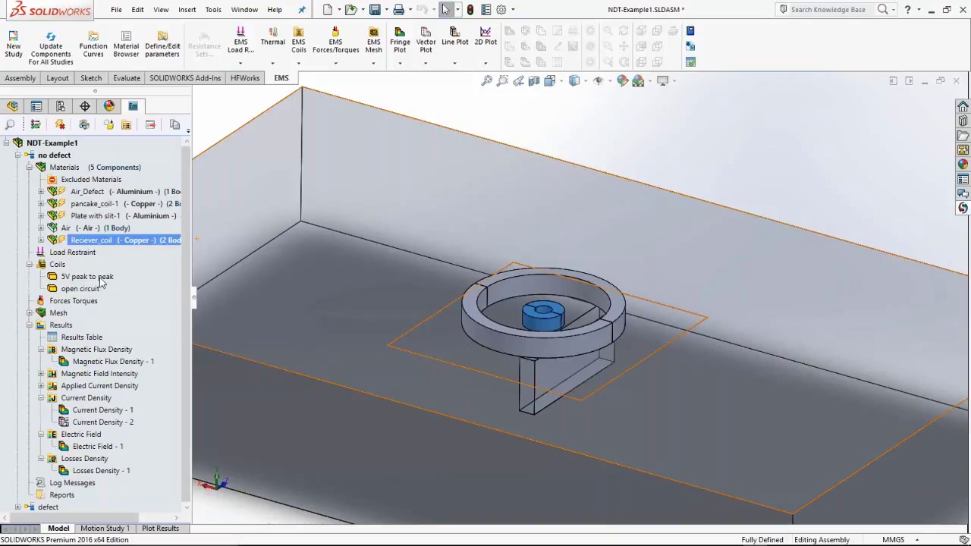
Step: Open the "5V peak to peak" solid coil definition and inspect its selected coil body and entry port face
mouse_move(101, 282)
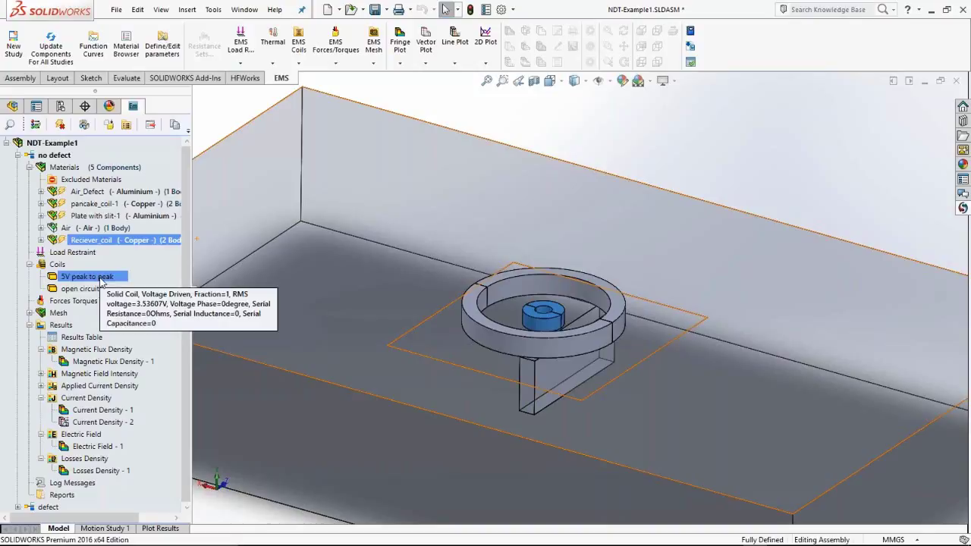
right_click(101, 282)
click(146, 315)
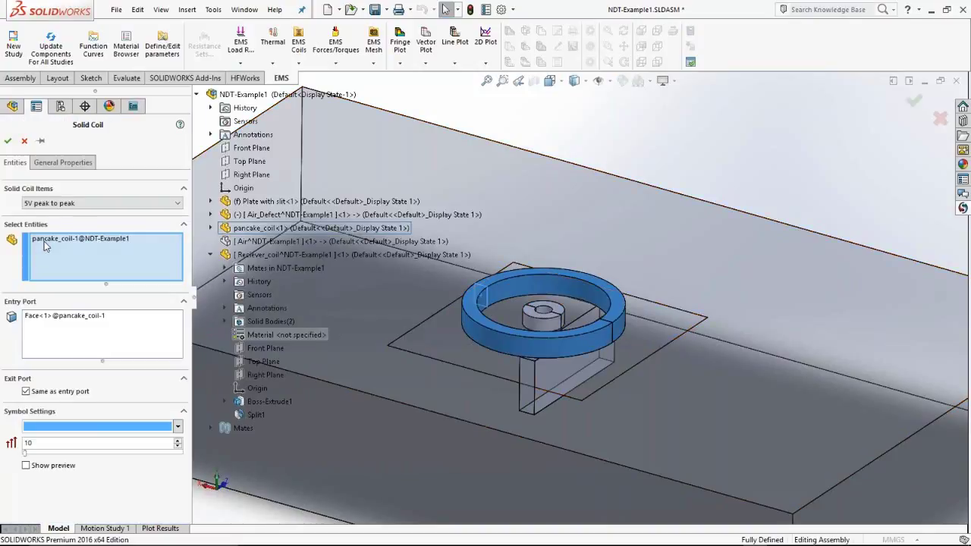
click(52, 319)
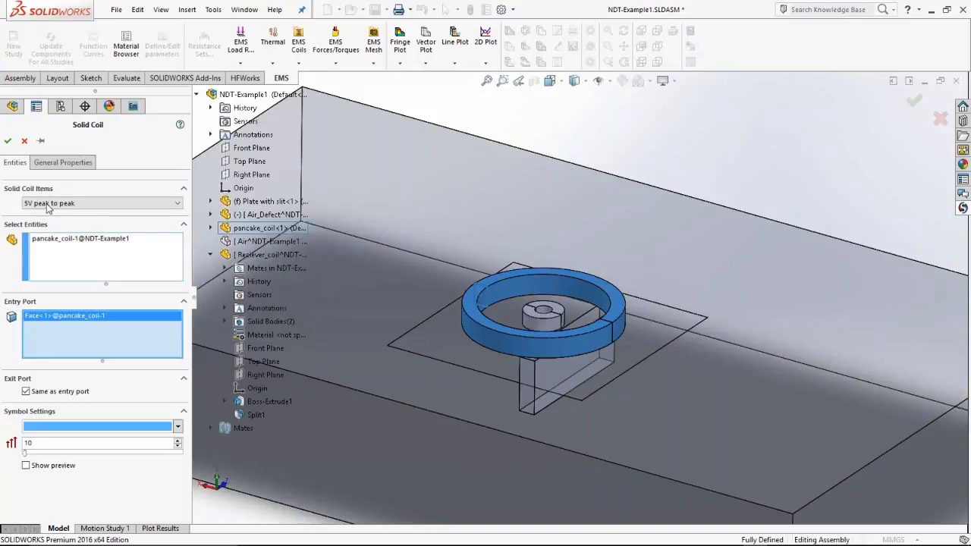
Step: Review the "5V peak to peak" coil's general properties, including coil type and driving voltage, and return to its entities
click(61, 163)
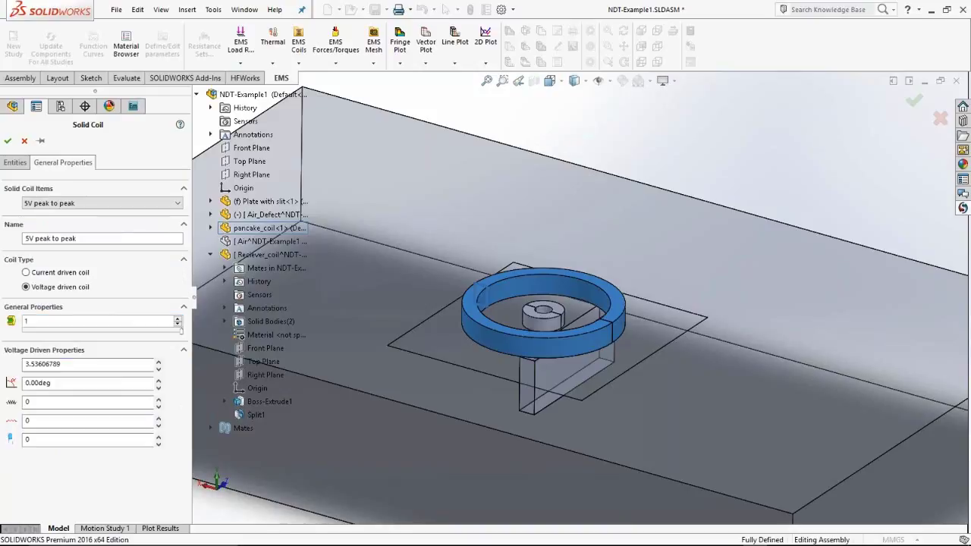
click(62, 365)
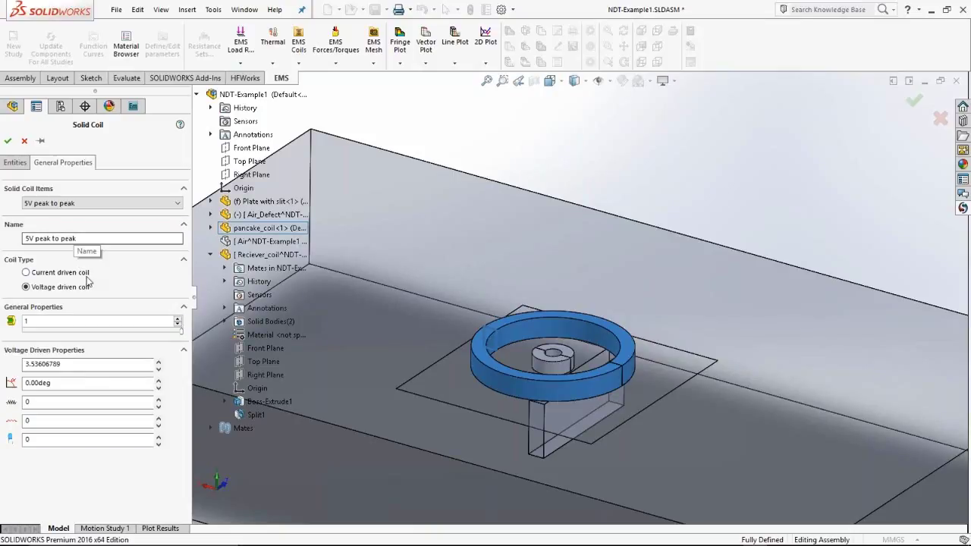
click(15, 162)
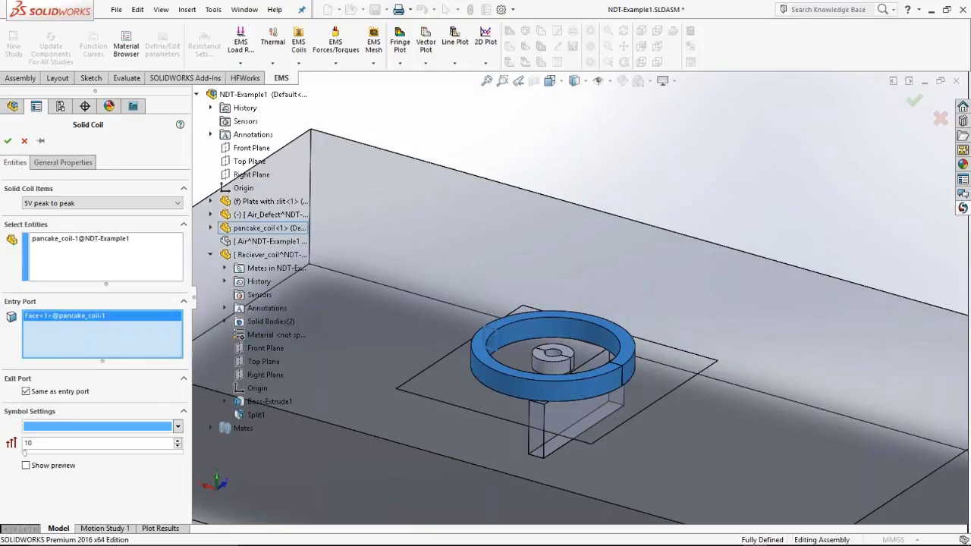
Step: Recheck the selected coil body and entry port face of the "5V peak to peak" coil, and close its definition without changes
click(90, 241)
click(66, 318)
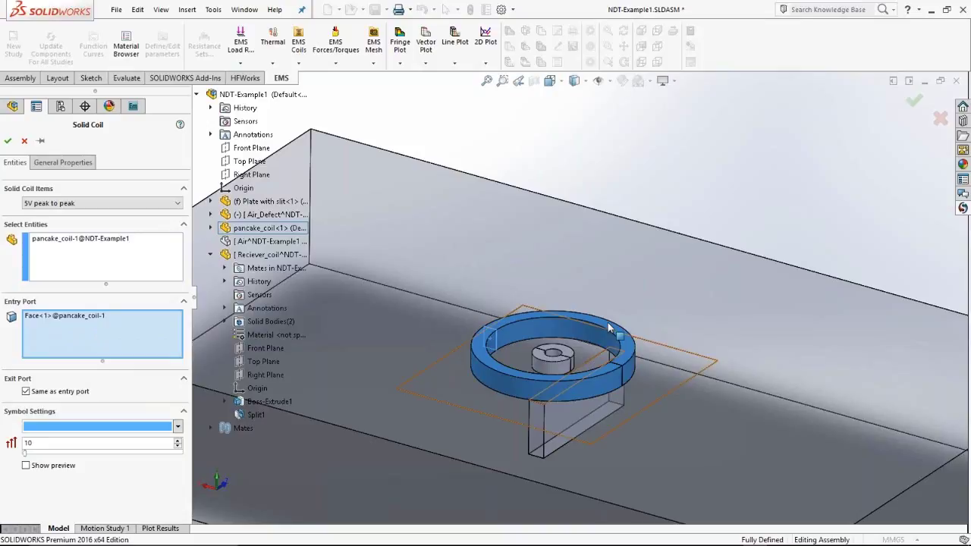
click(25, 141)
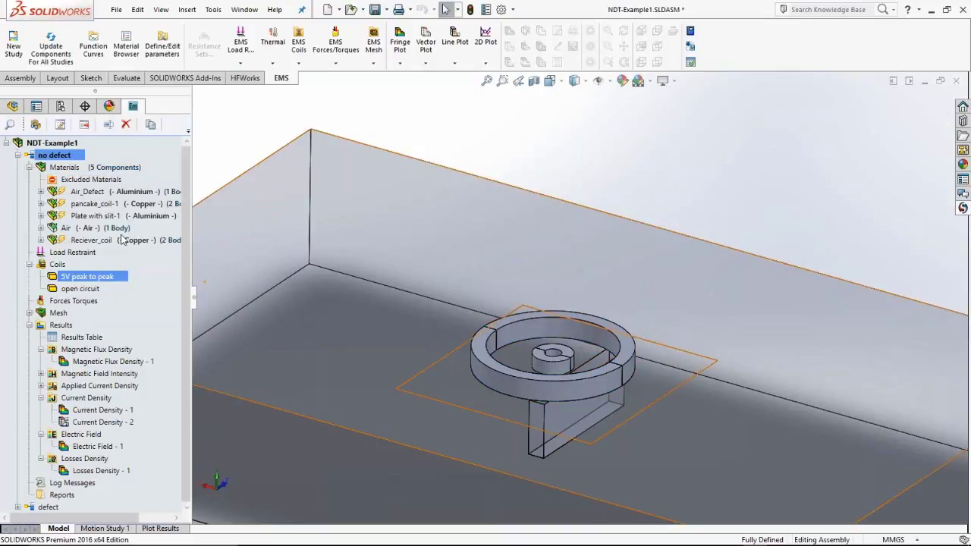
Step: Open the properties of the "no defect" AC magnetic study, review its solver settings and frequency, and close them without changes
right_click(122, 240)
click(224, 255)
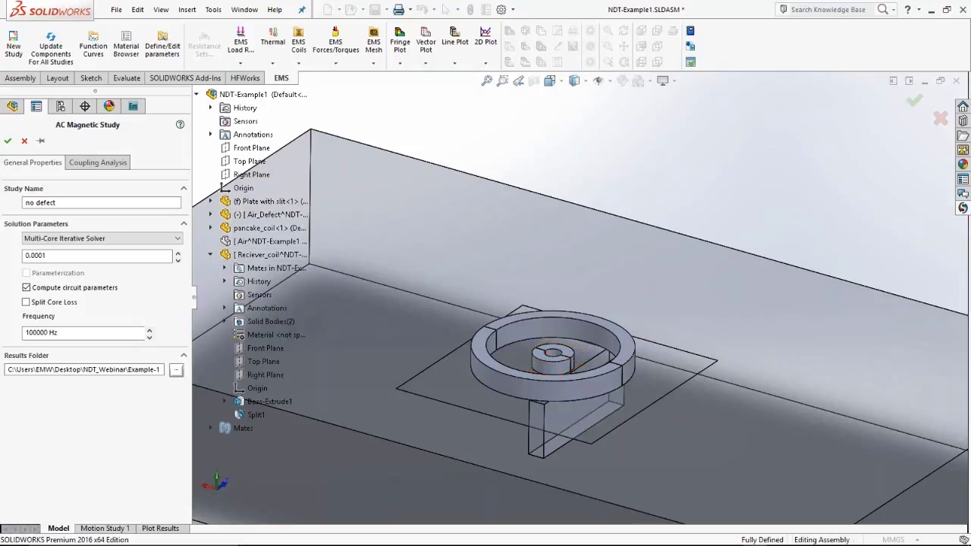
click(38, 332)
click(38, 332)
drag(36, 332, 47, 332)
right_click(47, 332)
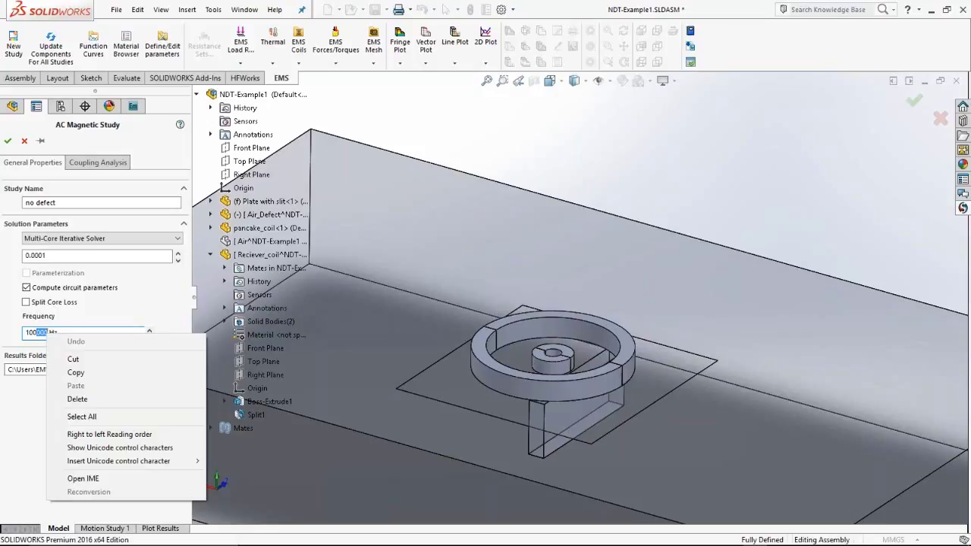
click(47, 332)
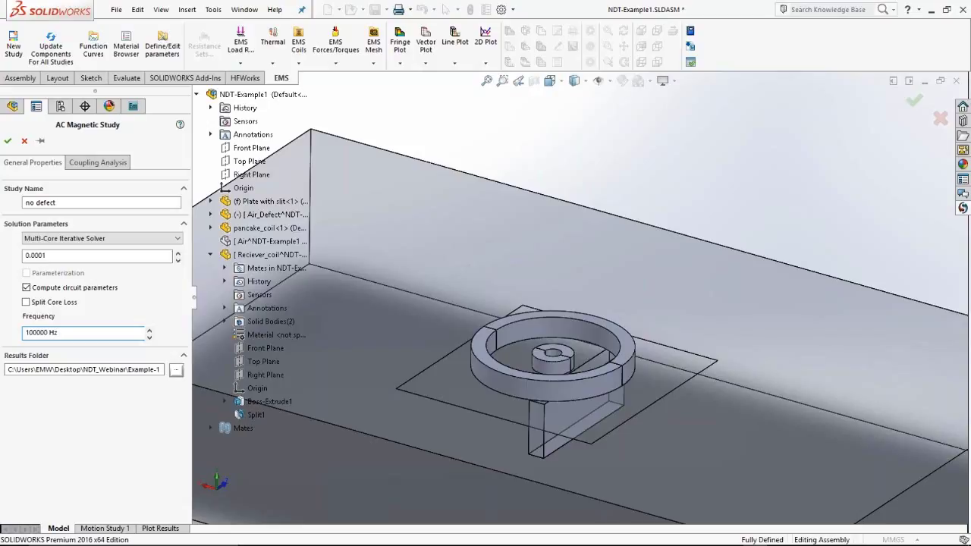
click(25, 142)
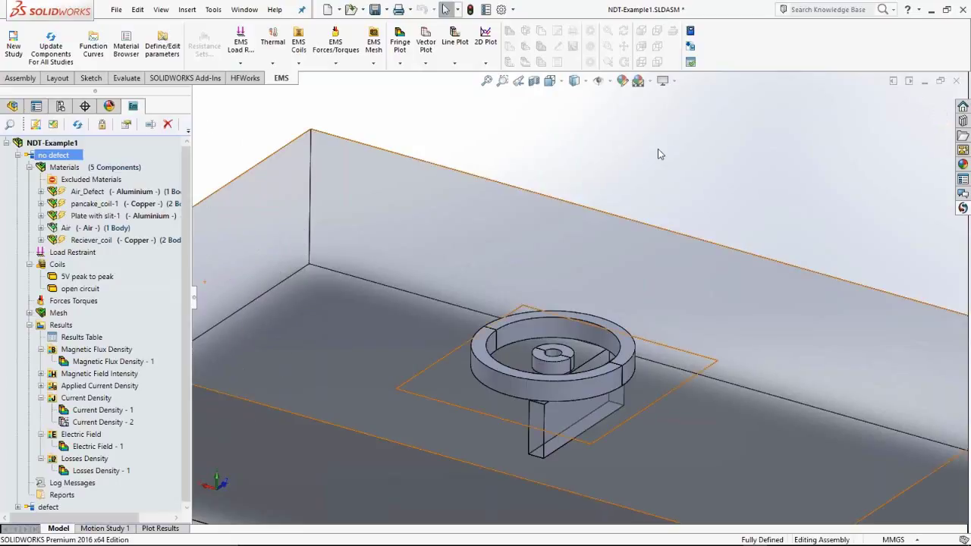
Step: Collapse the "no defect" study and expand the "defect" study down to its list of materials
scroll(655, 185, up, 1)
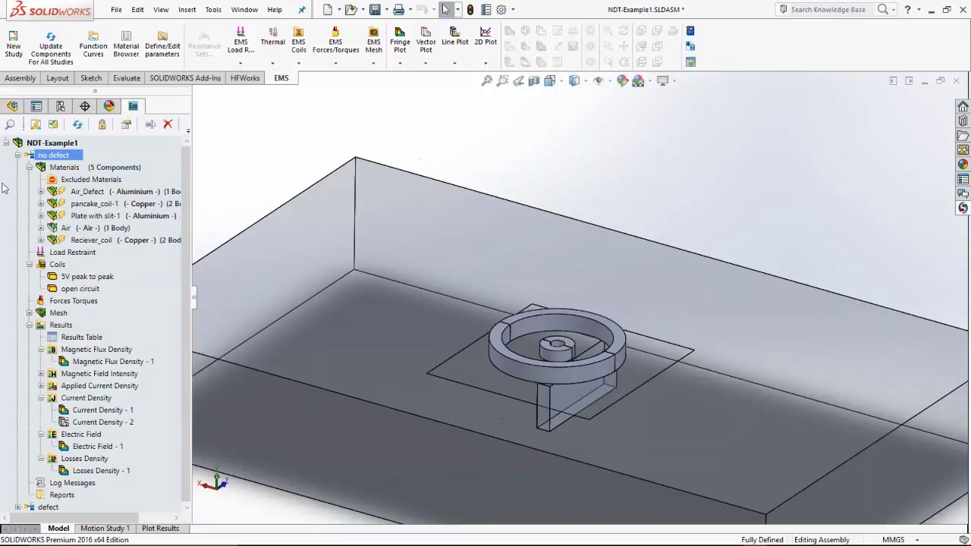
click(125, 196)
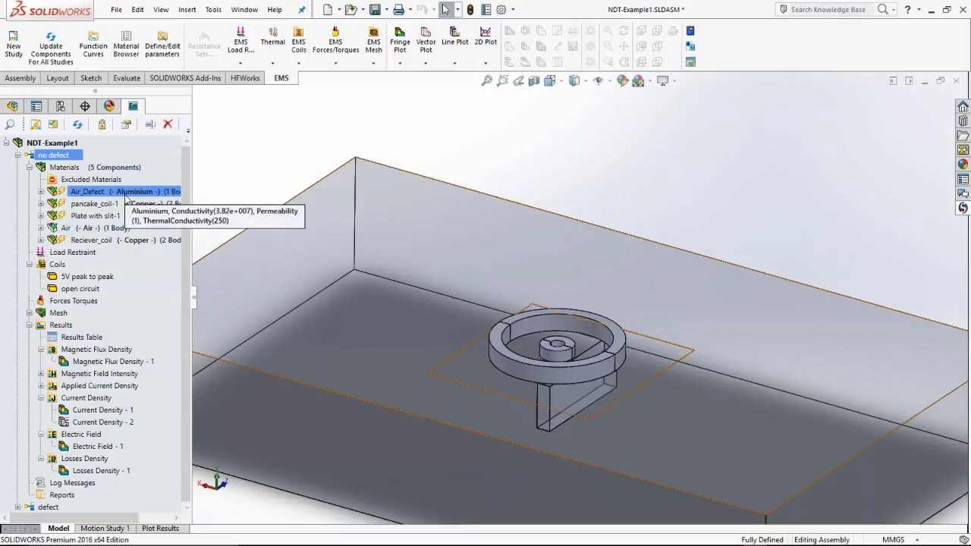
click(17, 155)
double_click(48, 167)
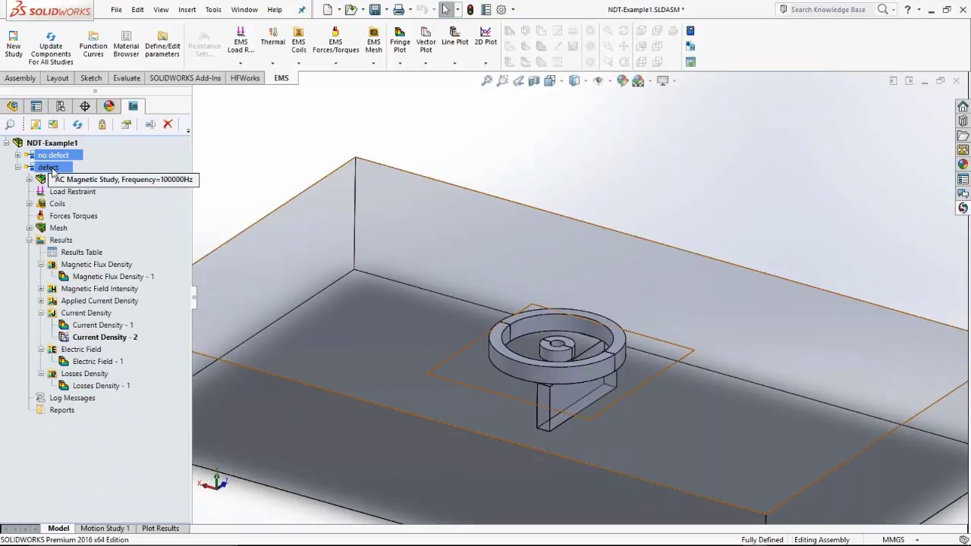
click(53, 170)
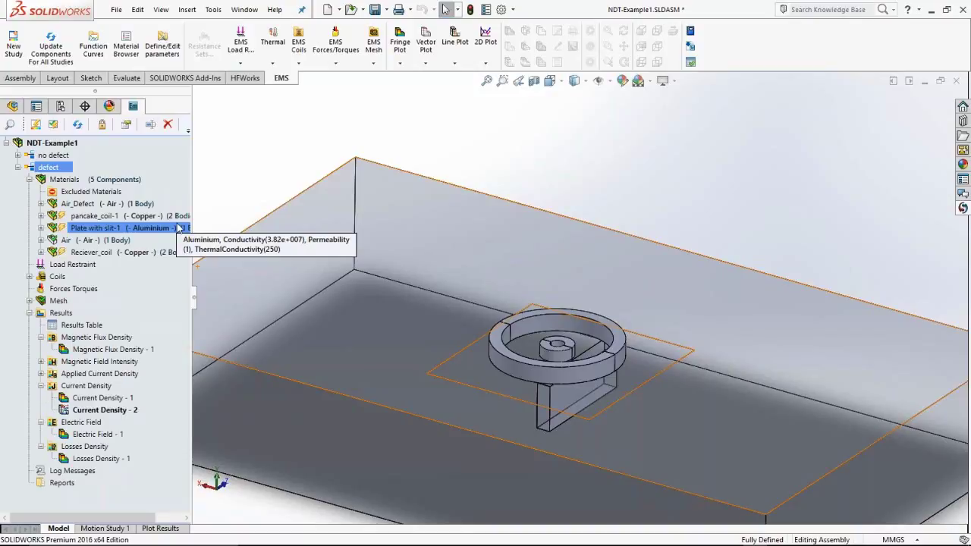
Step: Check the material assigned to Air_Defect in the "defect" study, highlighting the slit body in the model
click(111, 205)
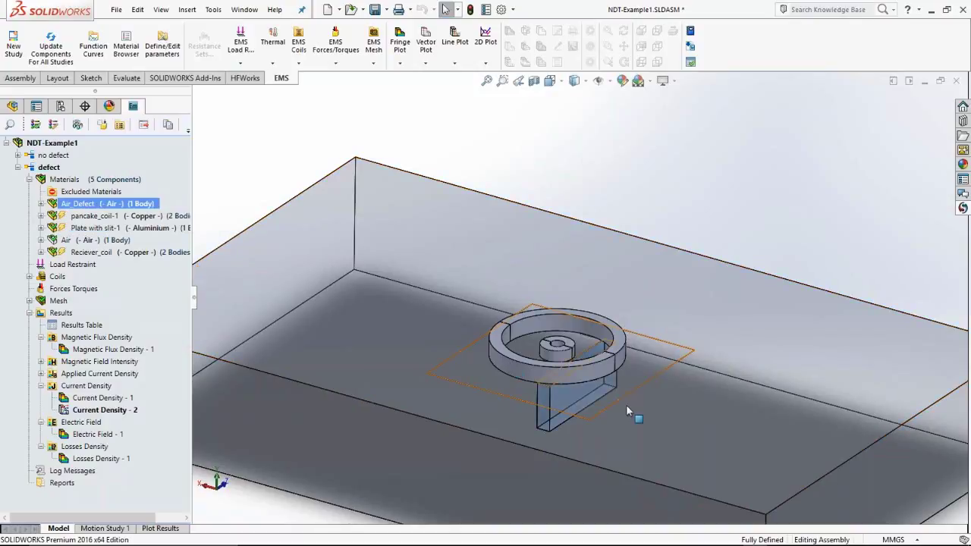
scroll(627, 409, down, 2)
scroll(626, 409, down, 2)
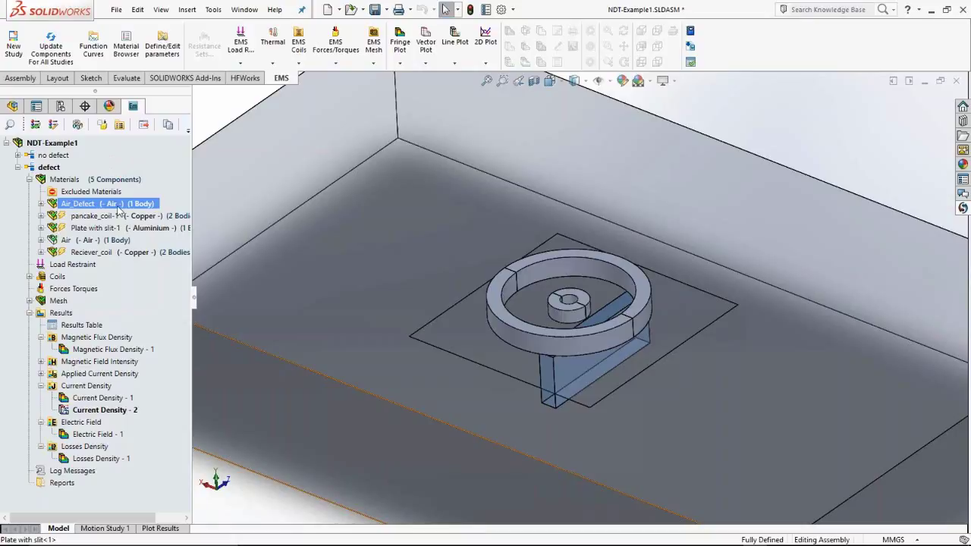
mouse_move(118, 210)
click(85, 209)
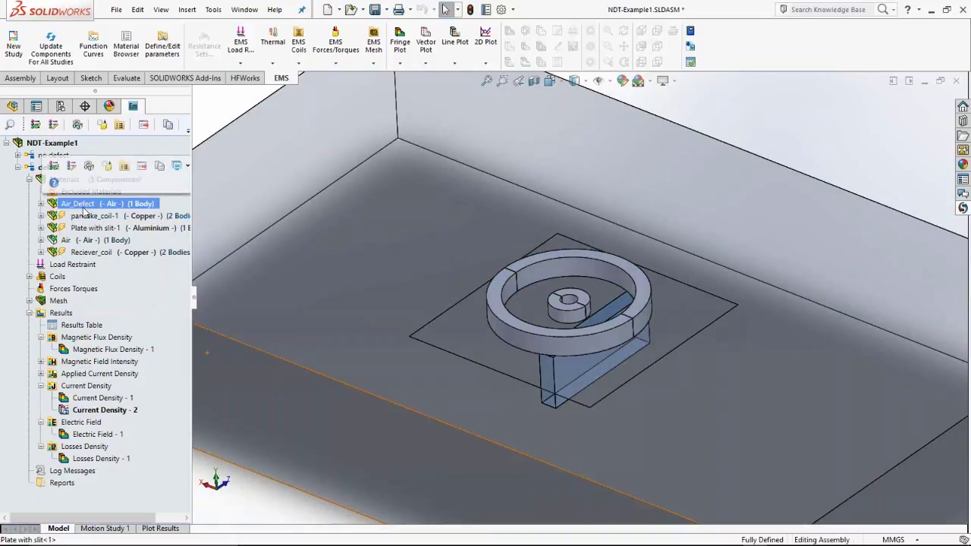
mouse_move(86, 215)
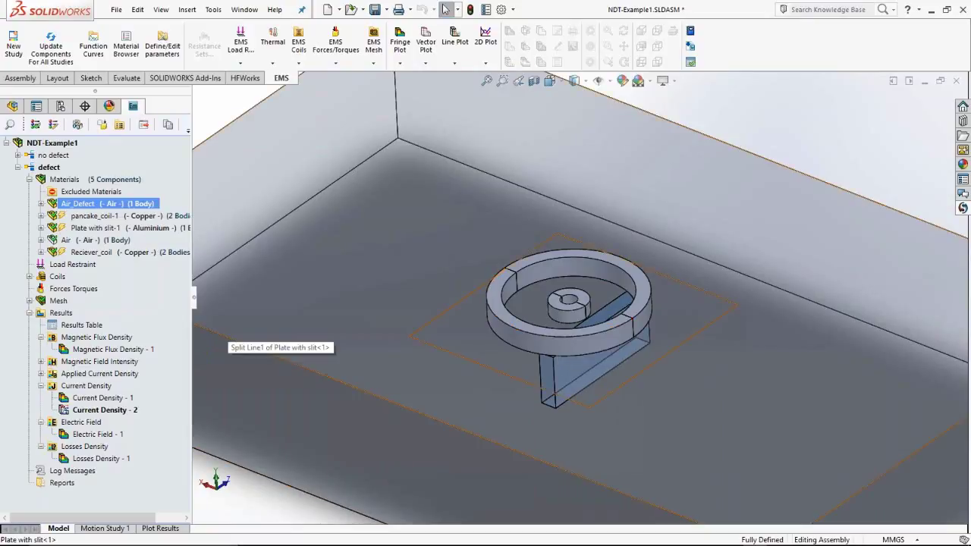
Step: Check the pancake coil, plate and receiver coil materials and the coil definitions in the "defect" study, highlighting each body
click(95, 216)
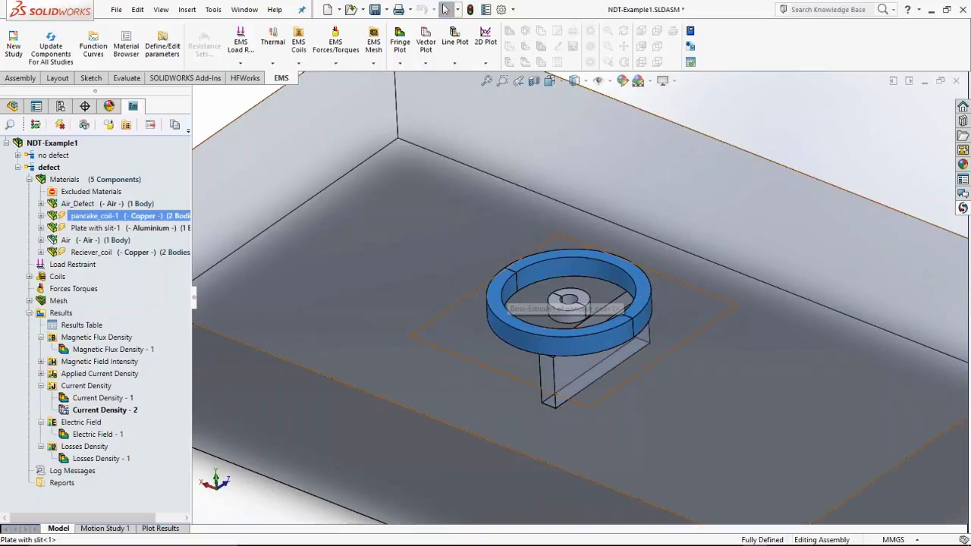
click(29, 277)
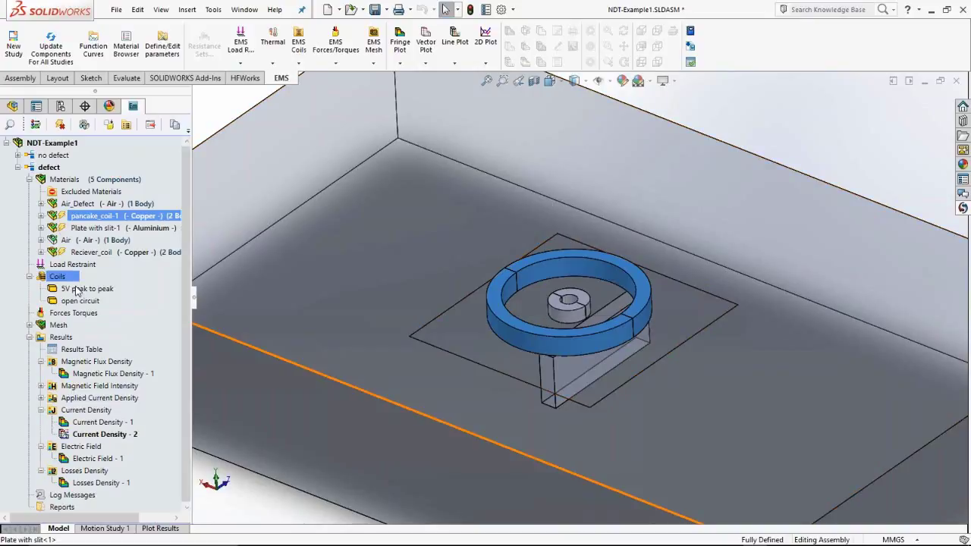
mouse_move(77, 290)
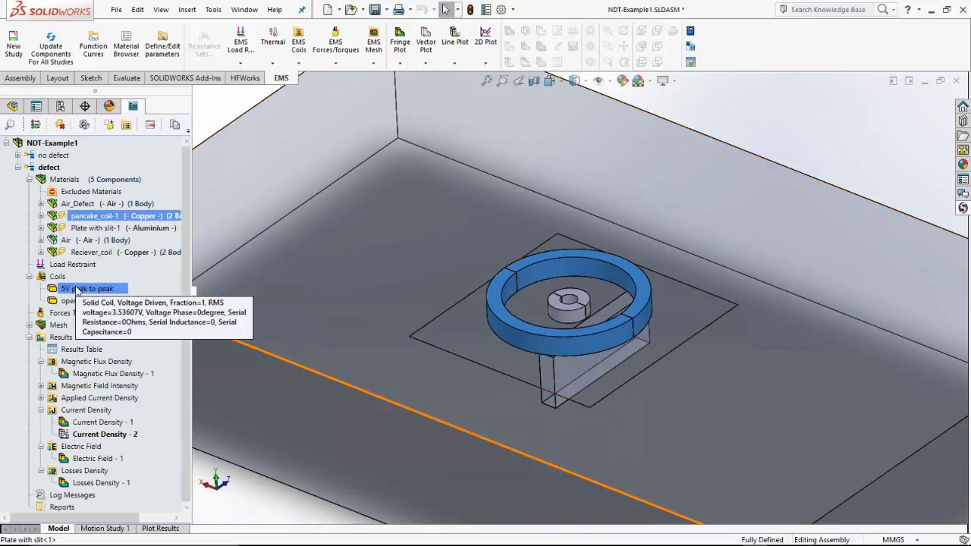
ctrl+click(110, 231)
click(110, 229)
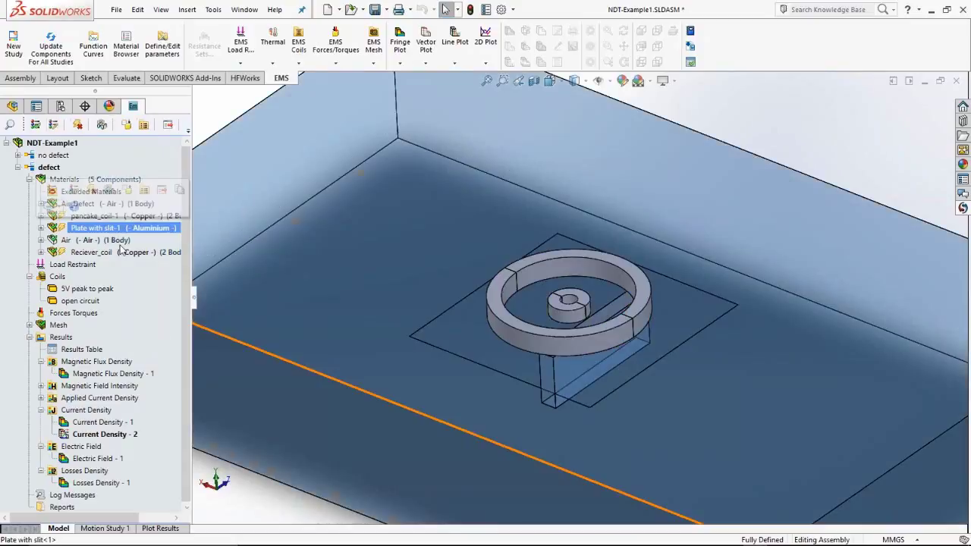
ctrl+click(157, 255)
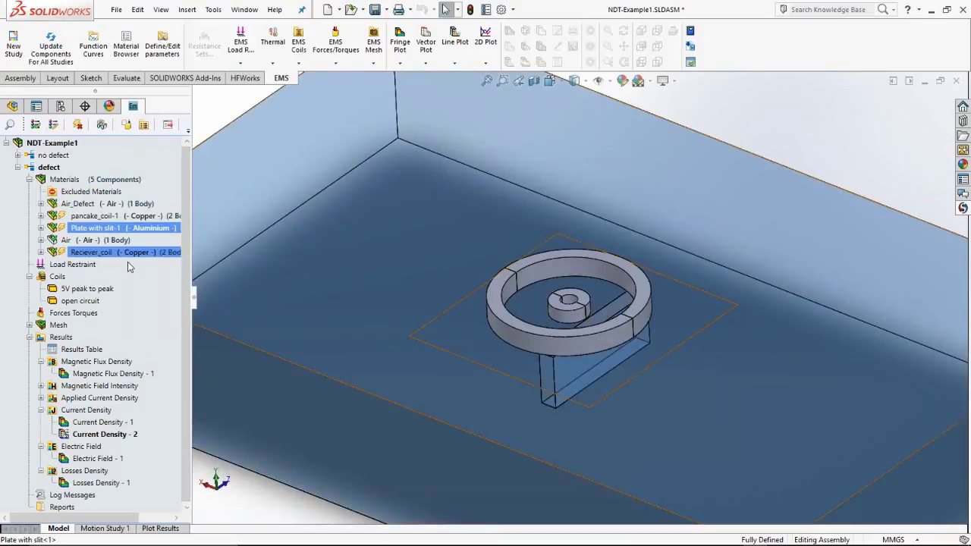
ctrl+click(110, 227)
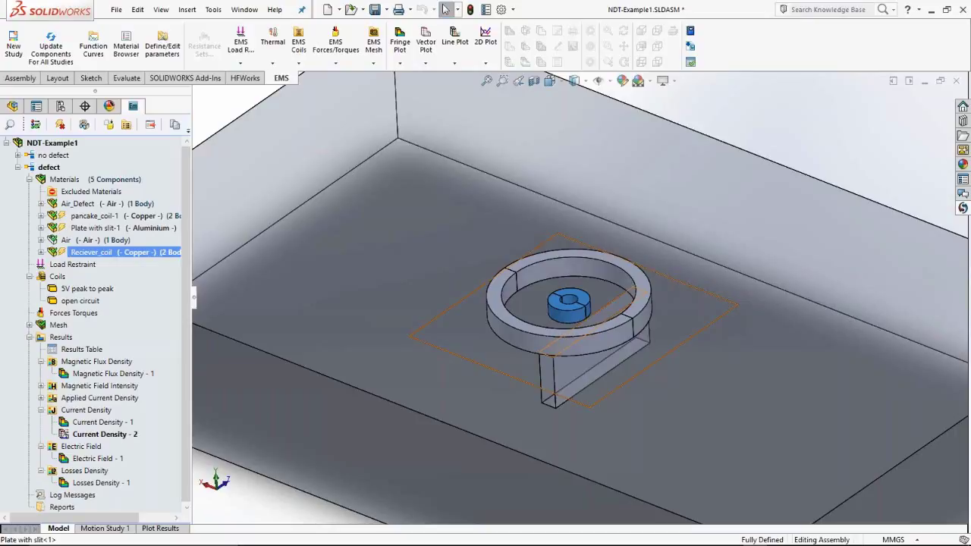
Step: Collapse the "defect" study, expand the "no defect" study and make it the active study
click(17, 167)
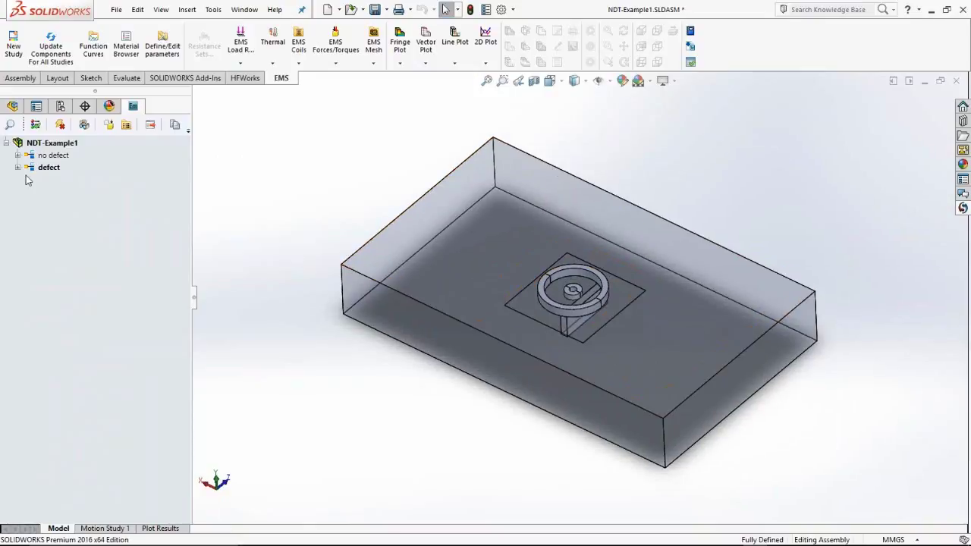
click(18, 156)
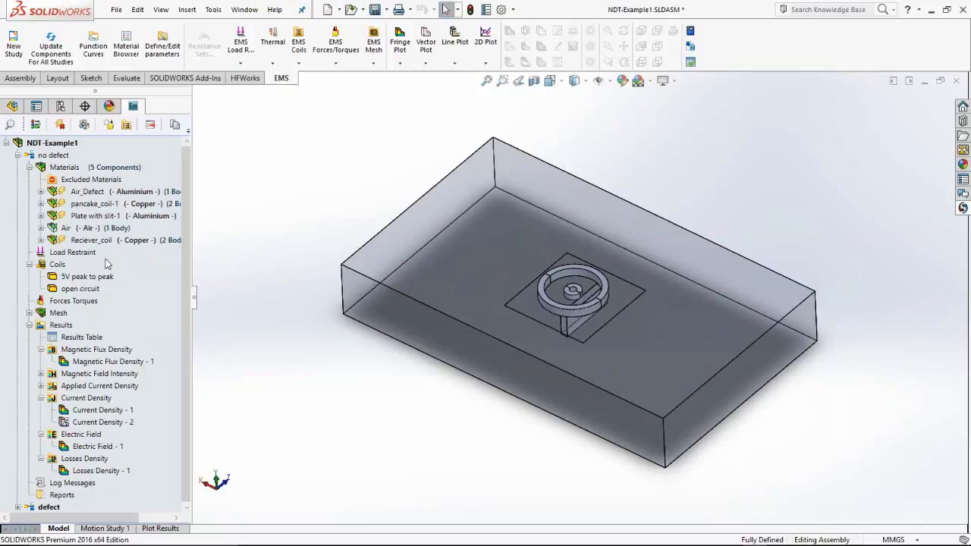
click(53, 339)
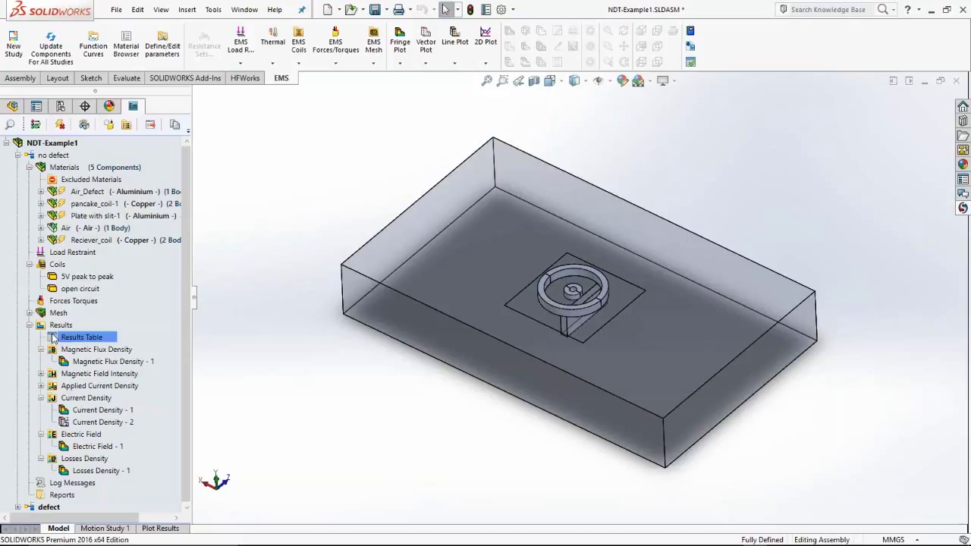
click(57, 314)
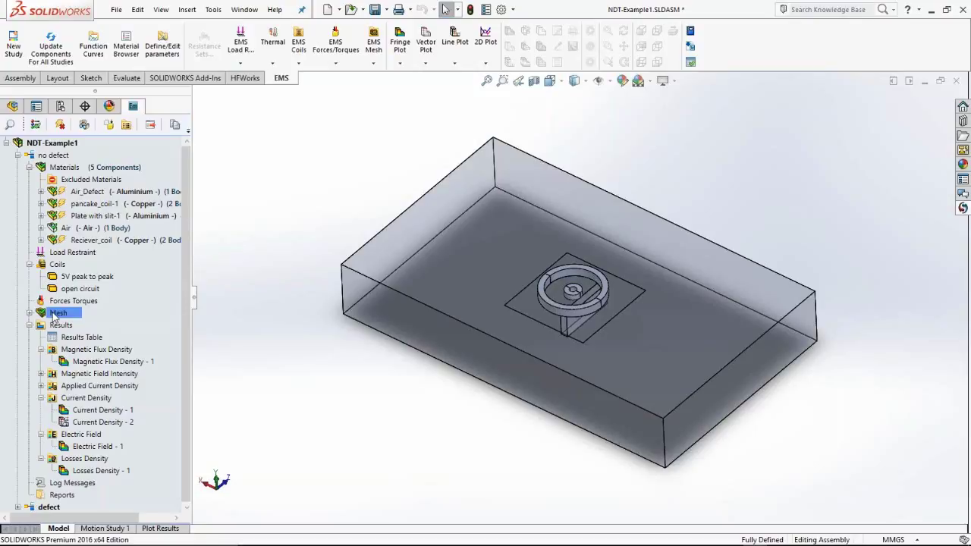
right_click(55, 316)
click(340, 203)
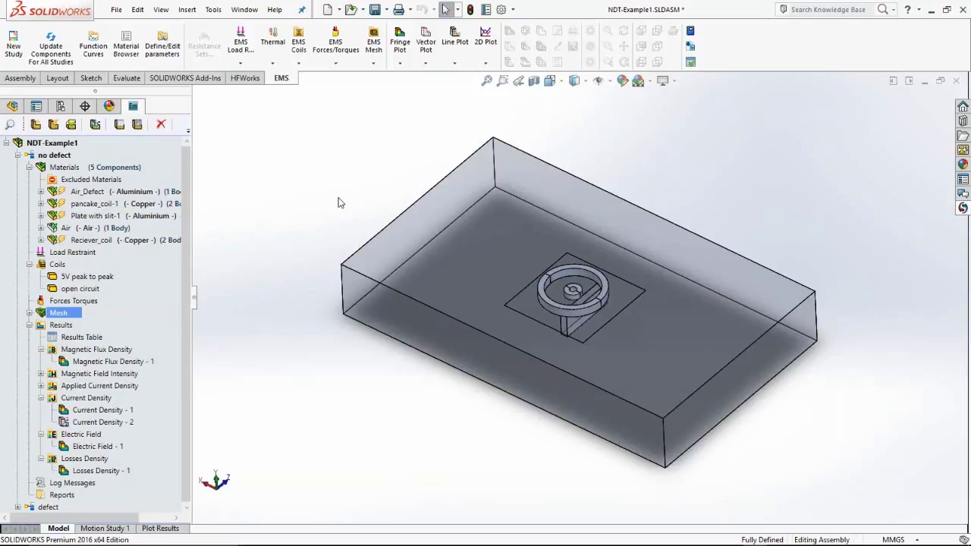
Step: Show the mesh of the "no defect" study and examine the refined elements around the coils and the slit region
right_click(69, 321)
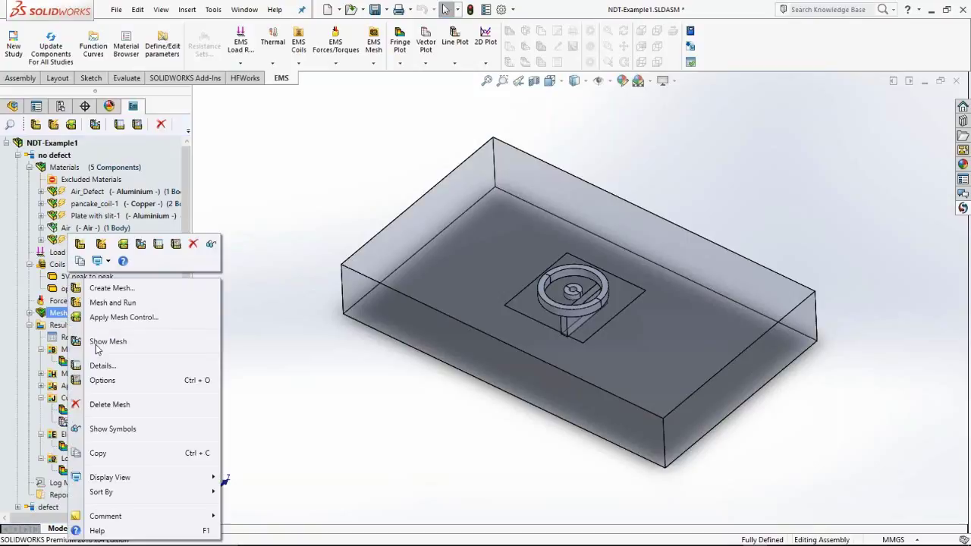
click(108, 342)
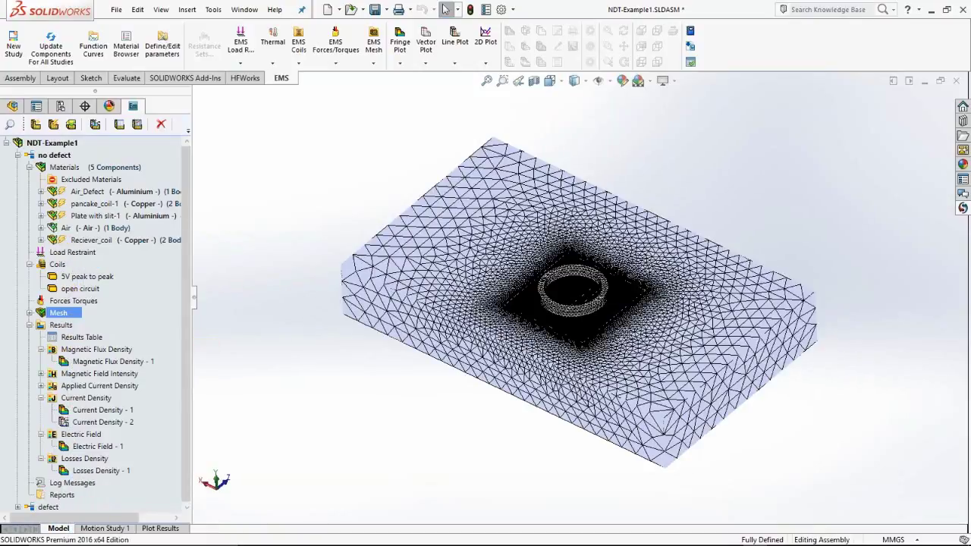
middle_drag(665, 418, 663, 453)
click(502, 81)
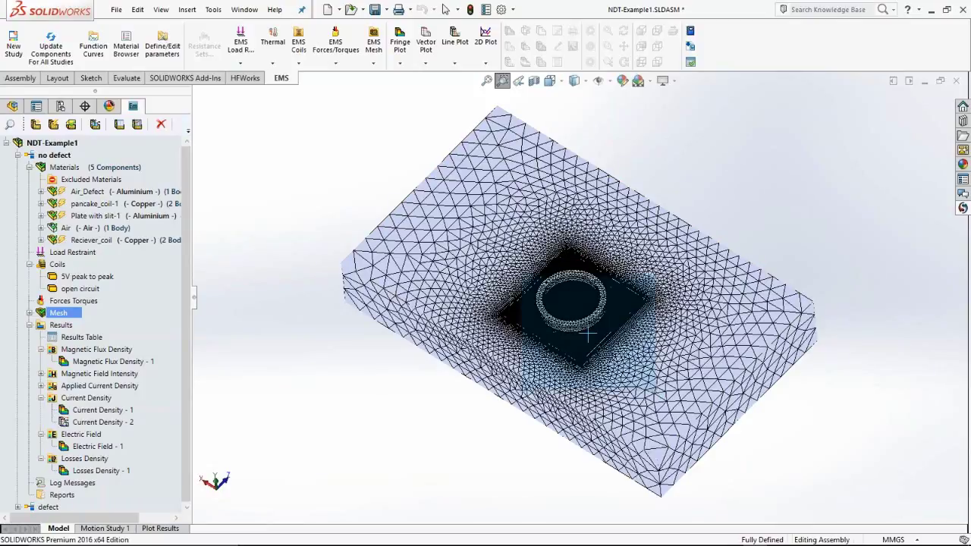
scroll(587, 334, up, 8)
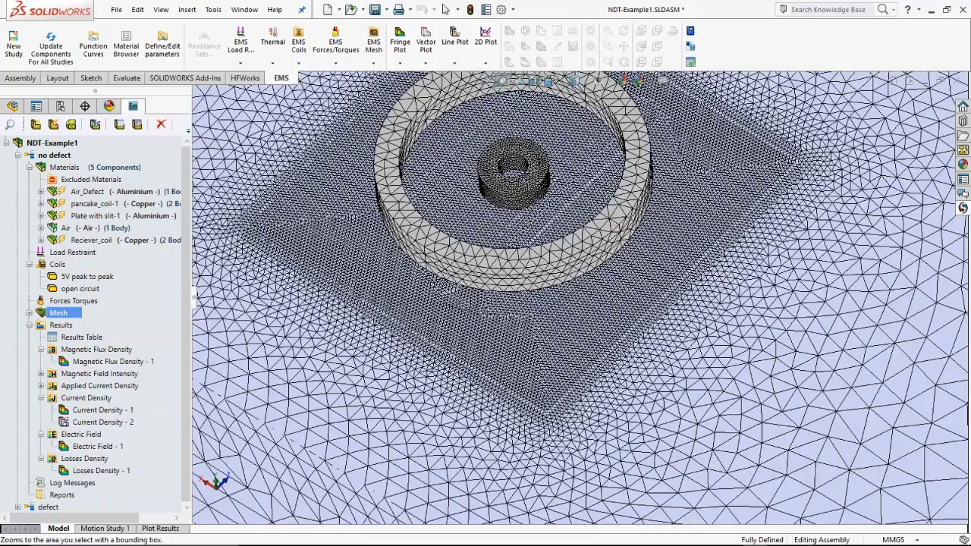
middle_drag(588, 329, 583, 294)
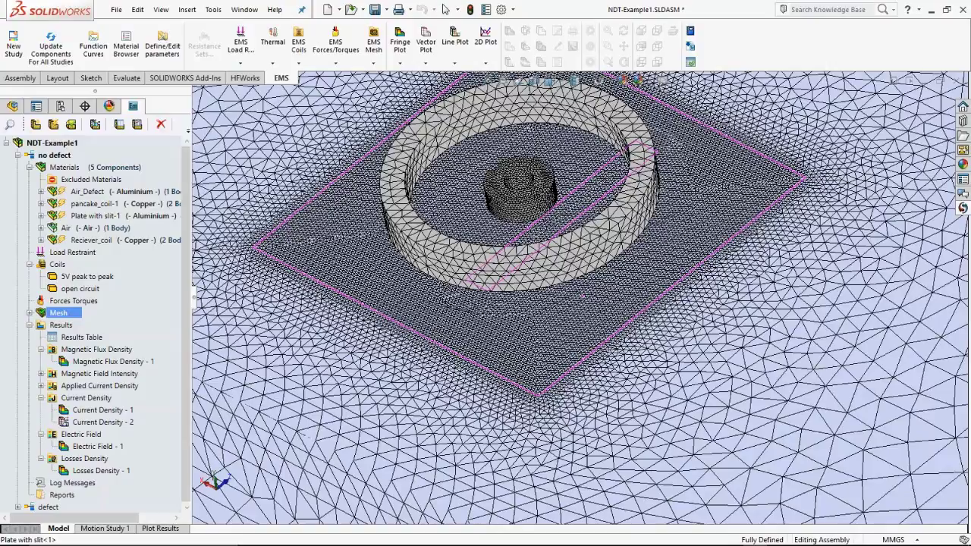
middle_drag(704, 219, 707, 215)
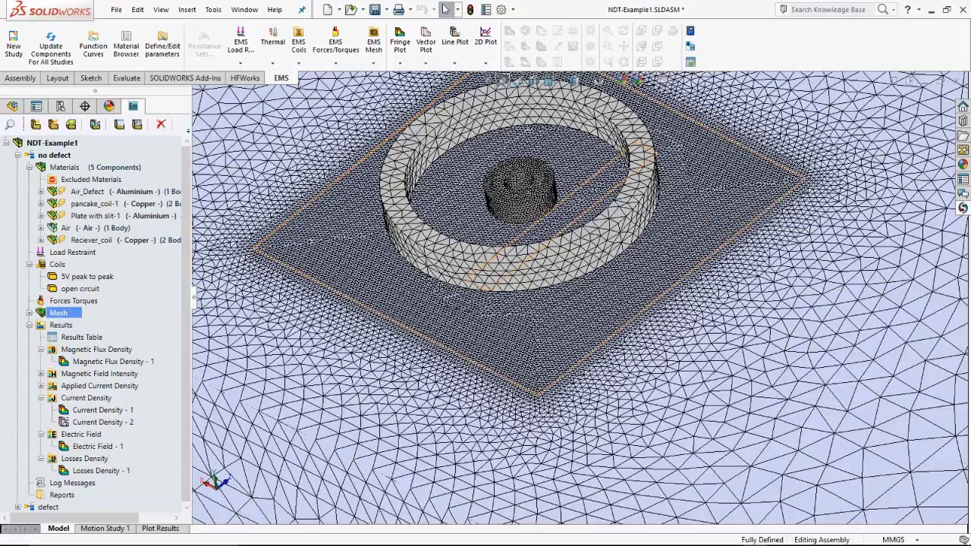
Step: Check the mesh details of the "no defect" study against the whole model, and hide the mesh
click(487, 81)
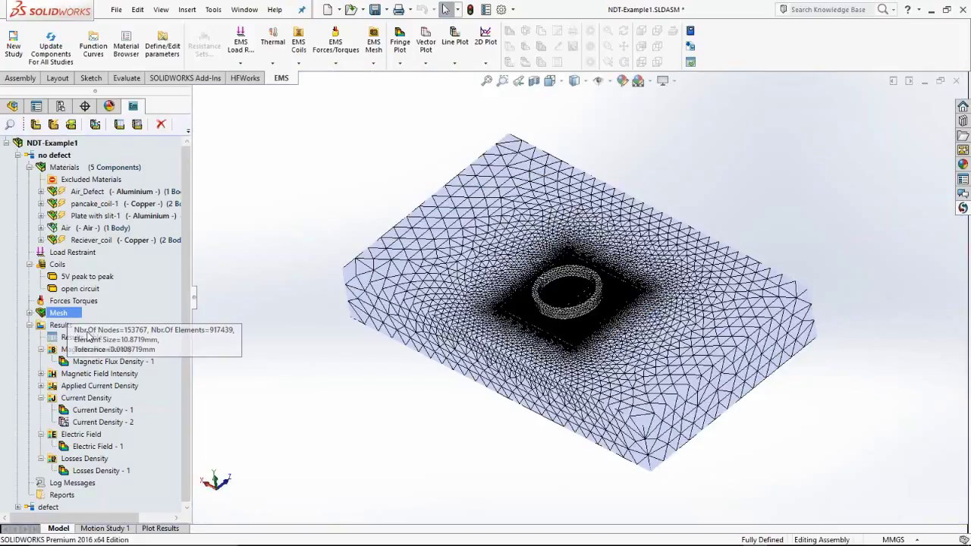
right_click(60, 313)
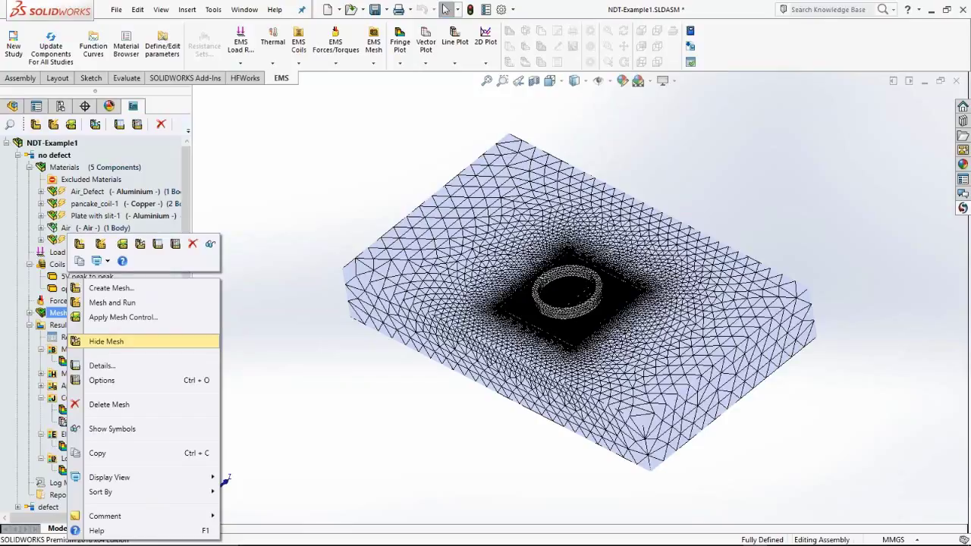
click(106, 341)
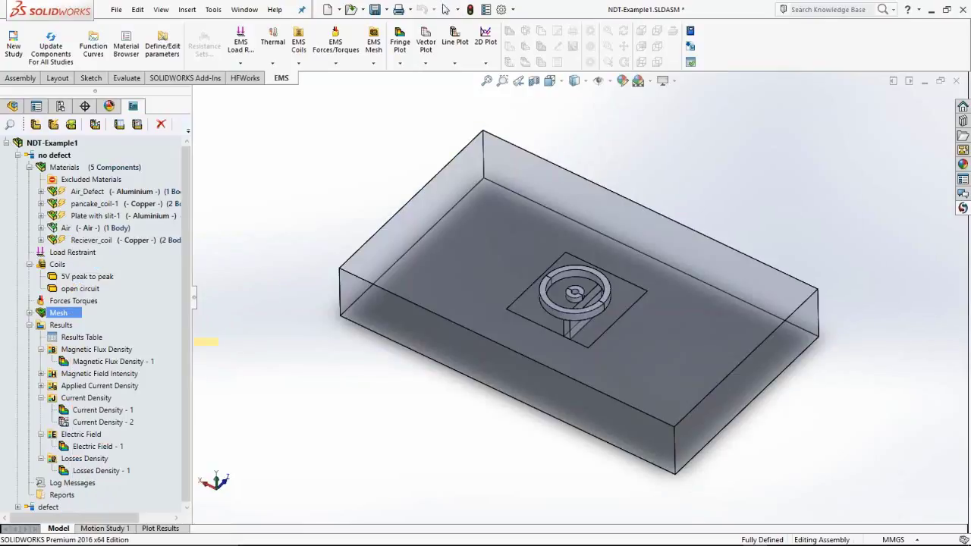
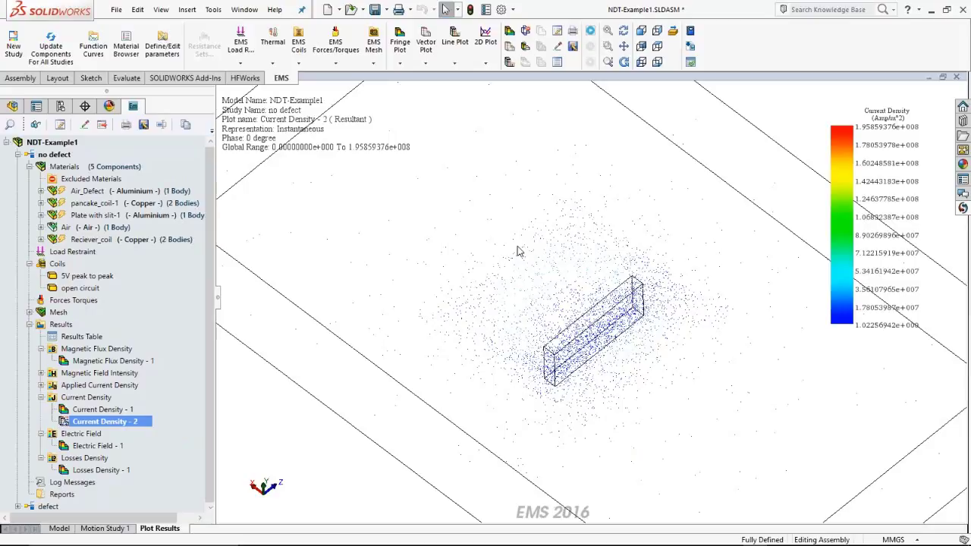
Step: Examine the Current Density - 2 plot of the "no defect" study and check the open circuit coil's induced voltage in its results table
middle_drag(518, 251, 519, 266)
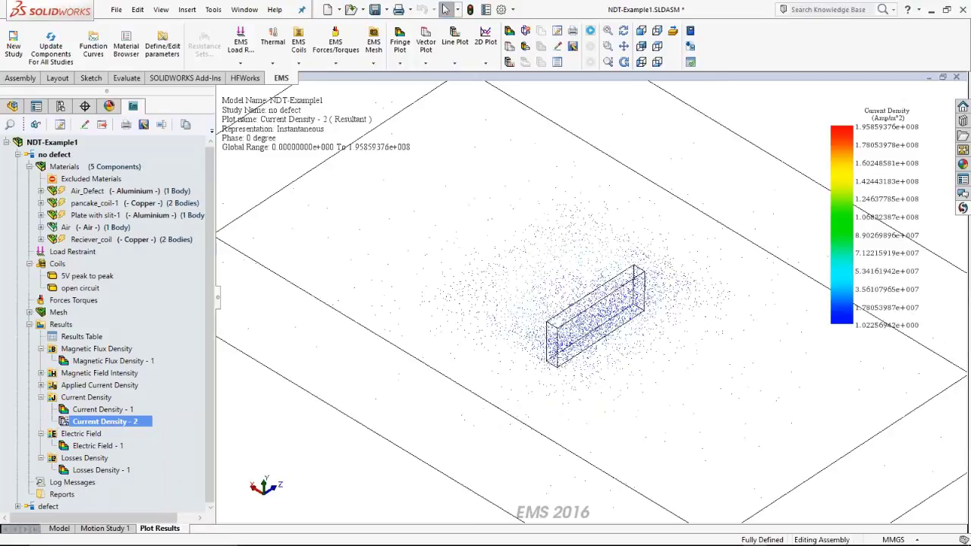
middle_drag(461, 269, 460, 260)
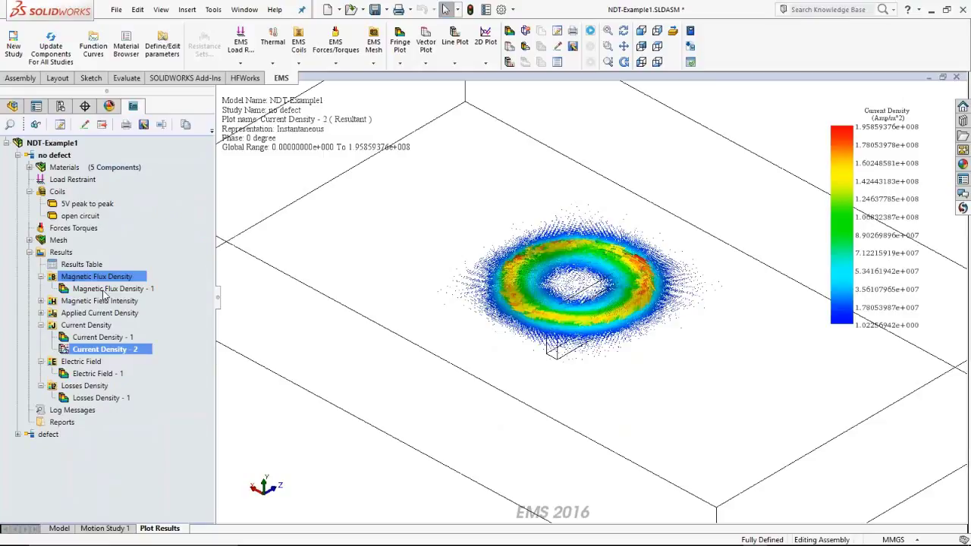
click(104, 289)
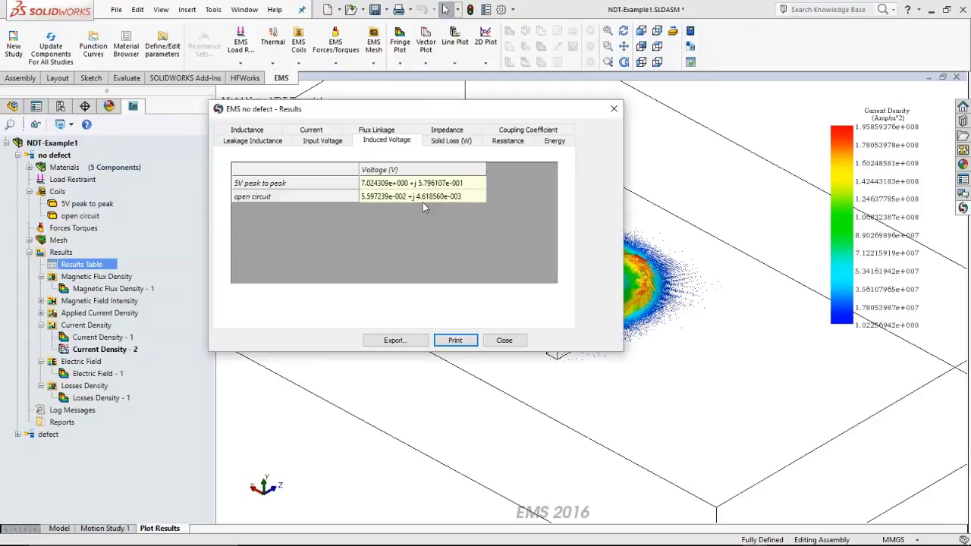
click(418, 198)
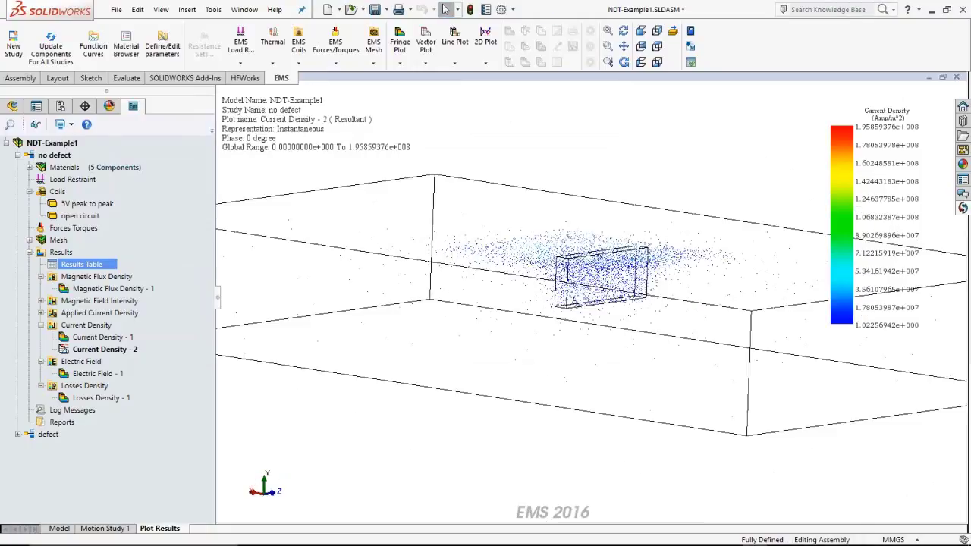
mouse_move(595, 363)
middle_down()
mouse_move(600, 347)
mouse_move(597, 372)
middle_up()
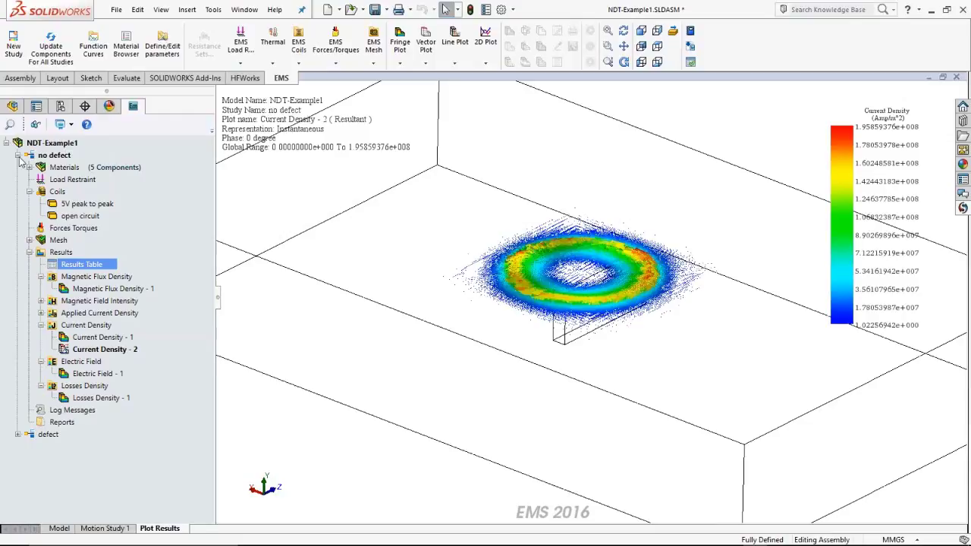
Step: Collapse the "no defect" study, expand the "defect" study and display its Current Density - 2 plot
click(18, 155)
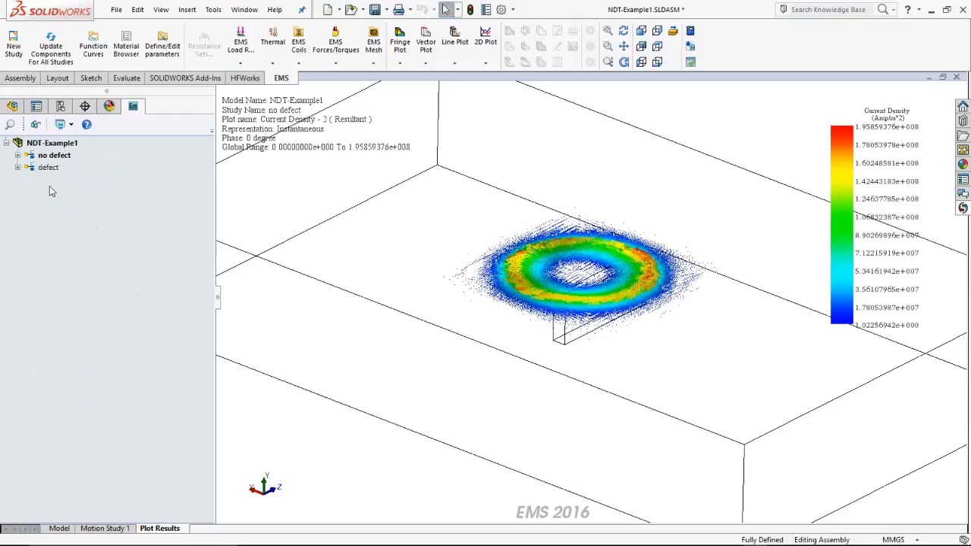
click(18, 167)
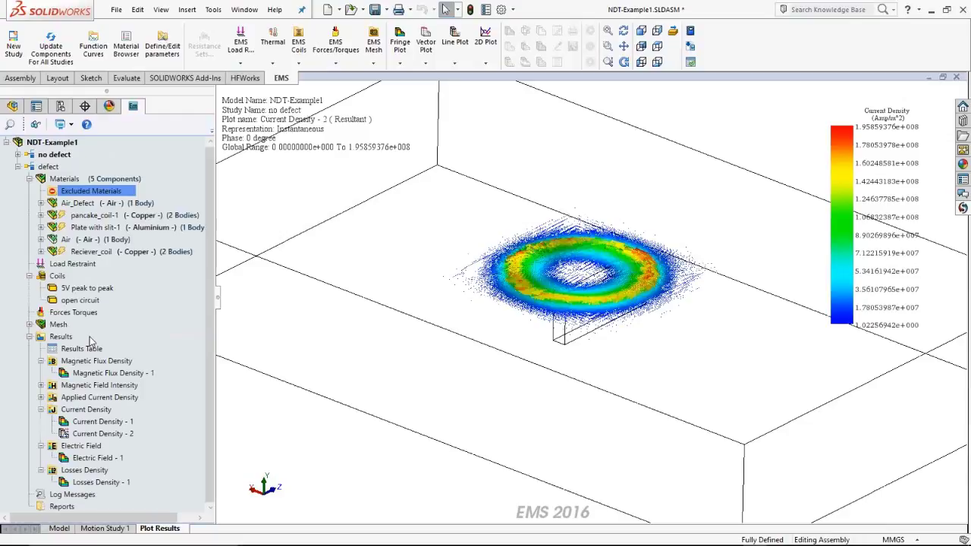
double_click(118, 435)
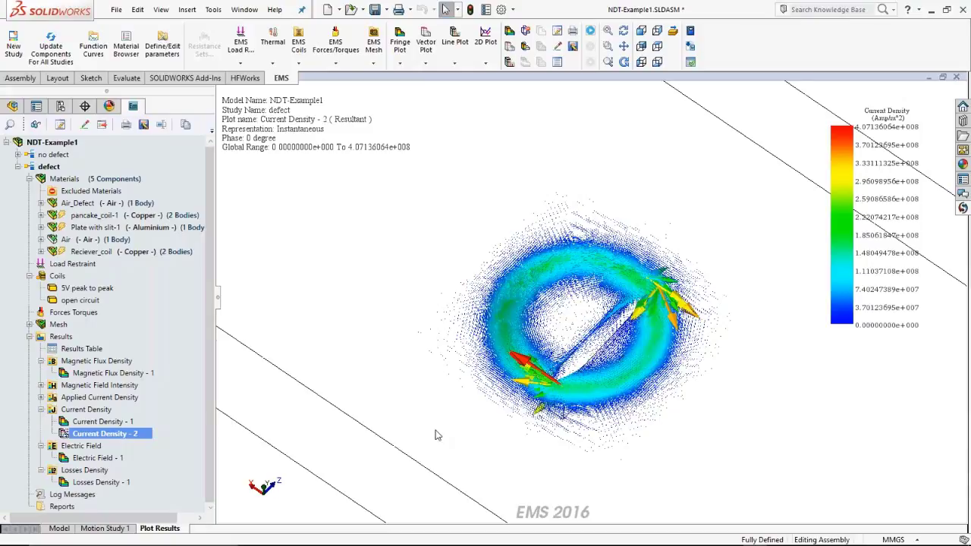
Step: Check the open circuit coil's induced voltage in the results table of the "defect" study, and close the table
double_click(68, 349)
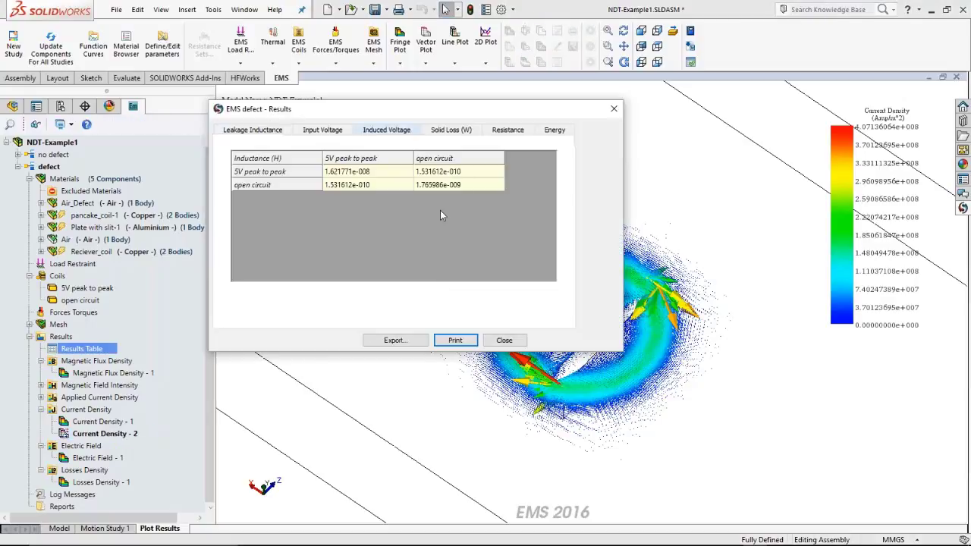
click(433, 218)
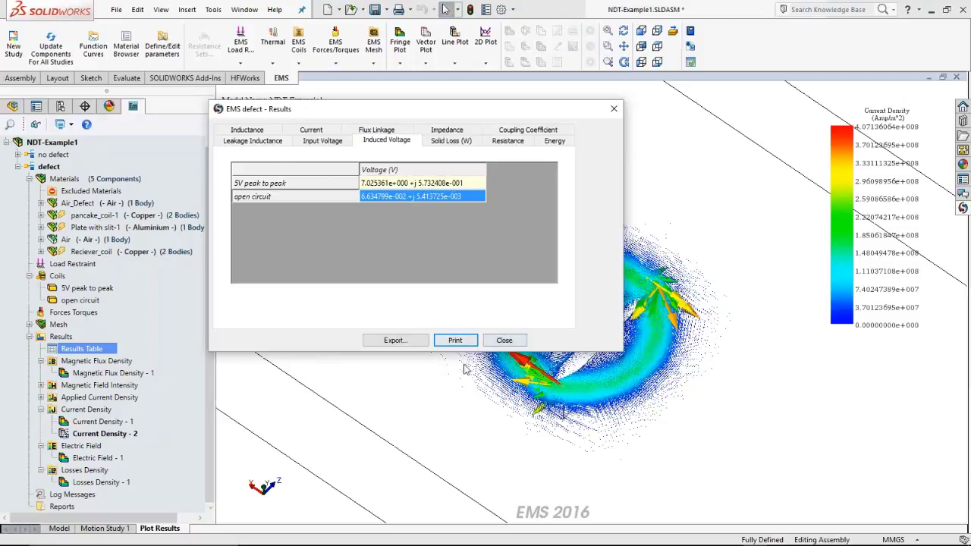
key(Escape)
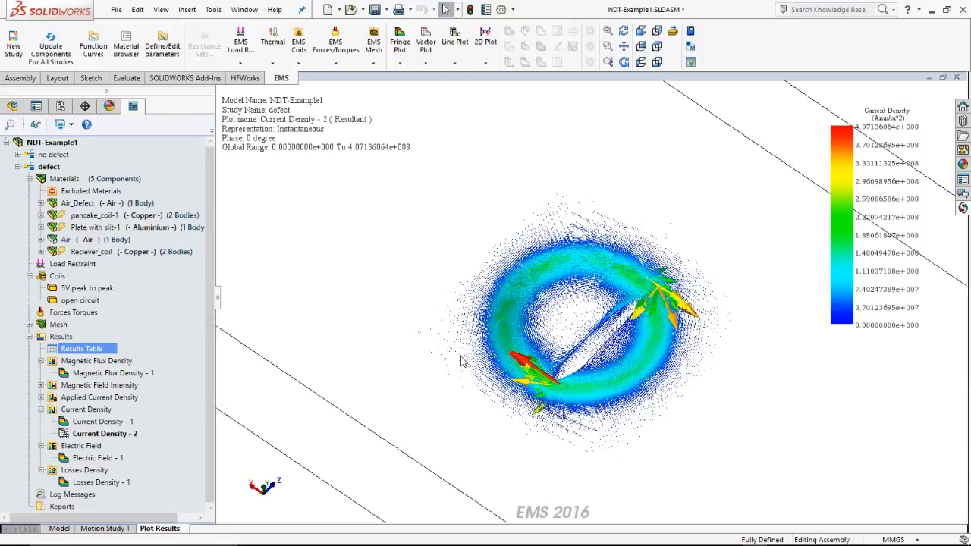
Step: Open the results comparison of the non-motion AC Magnetic studies for NDT-Example1
click(56, 144)
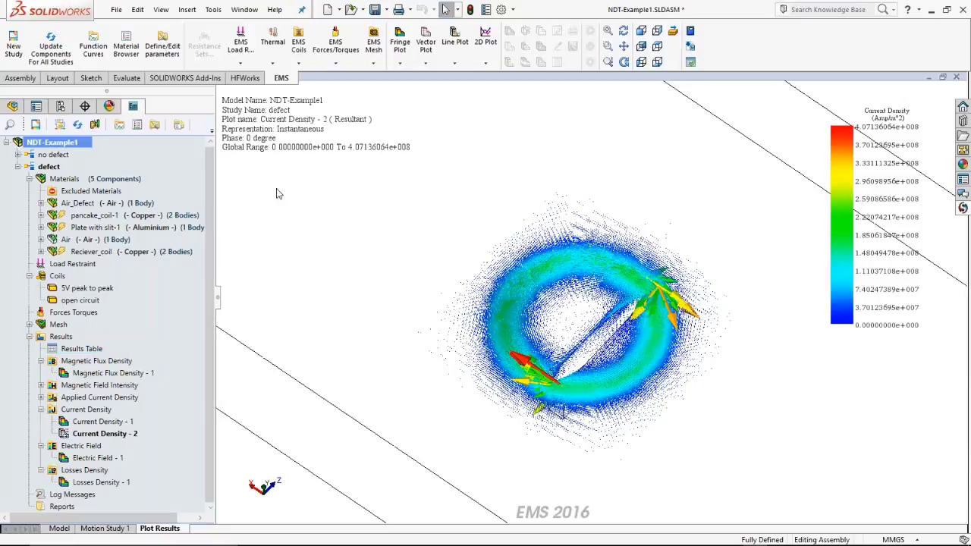
right_click(53, 143)
mouse_move(303, 183)
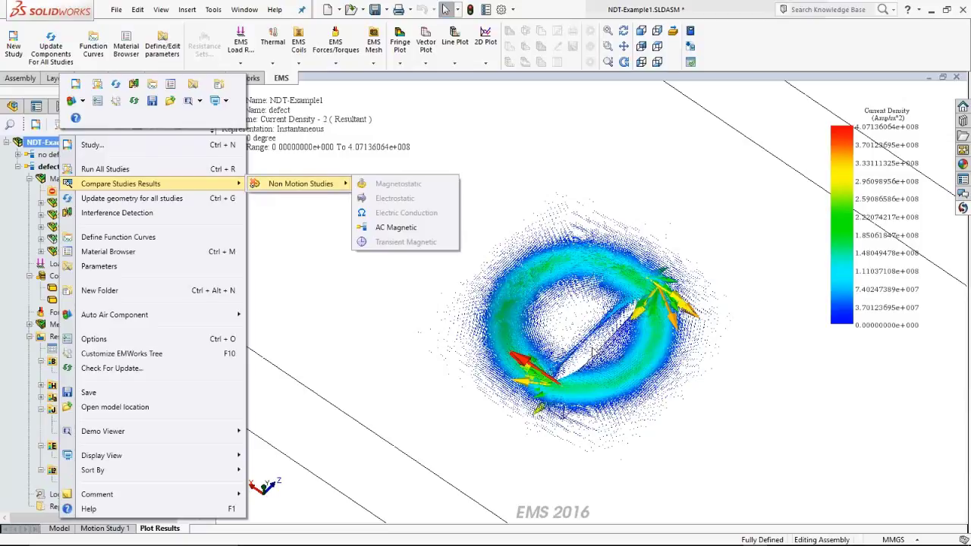
click(396, 228)
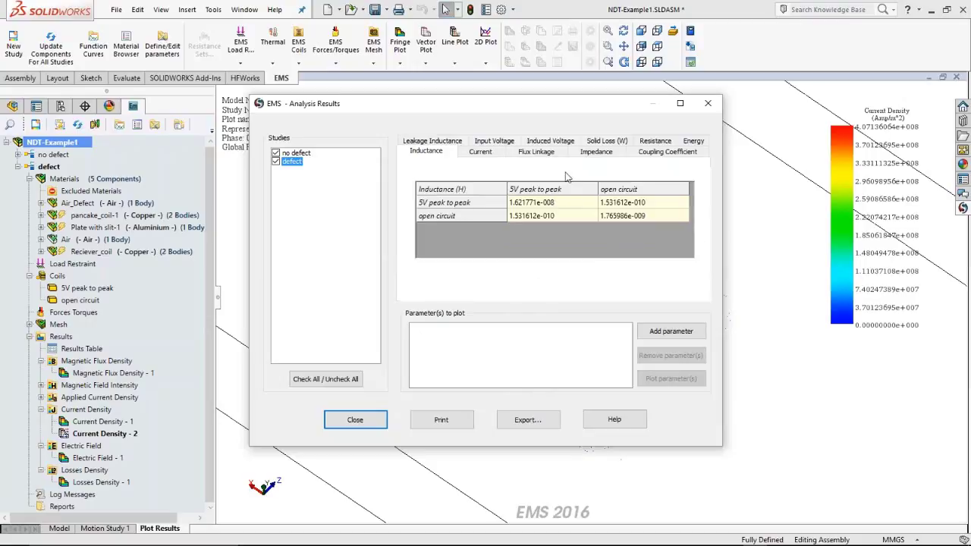
Step: Plot the open circuit induced voltage magnitude for both studies, removing the real and imaginary parts from the parameters to plot
click(569, 142)
click(581, 217)
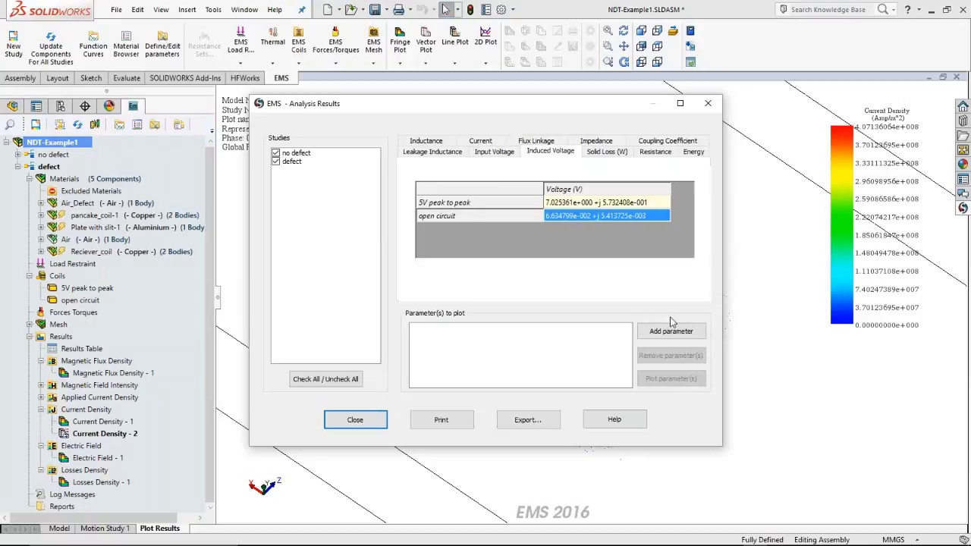
click(671, 328)
click(471, 336)
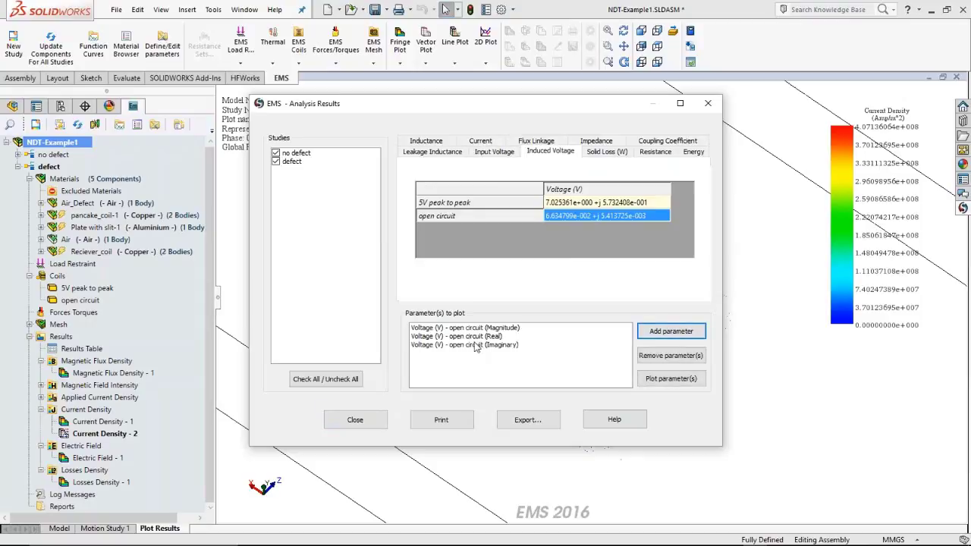
click(699, 363)
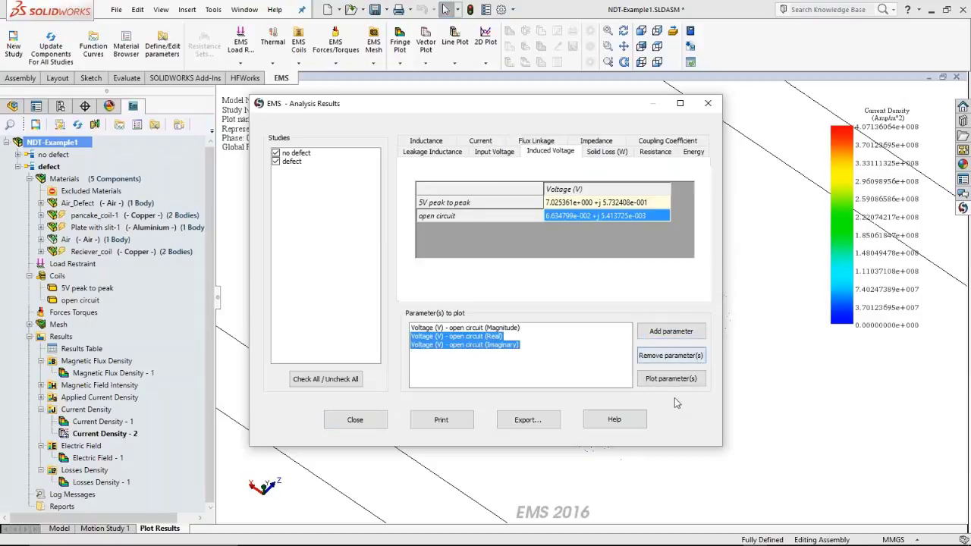
click(671, 356)
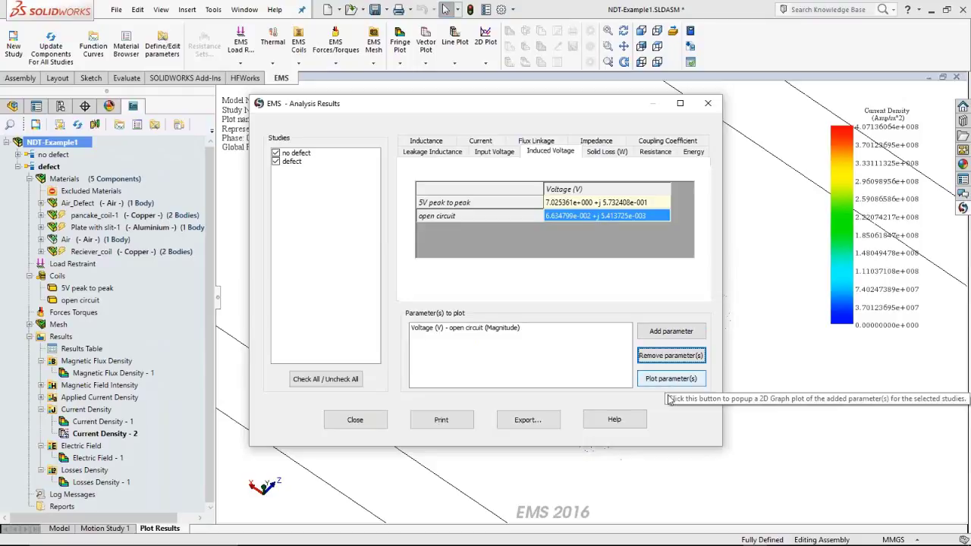
click(670, 378)
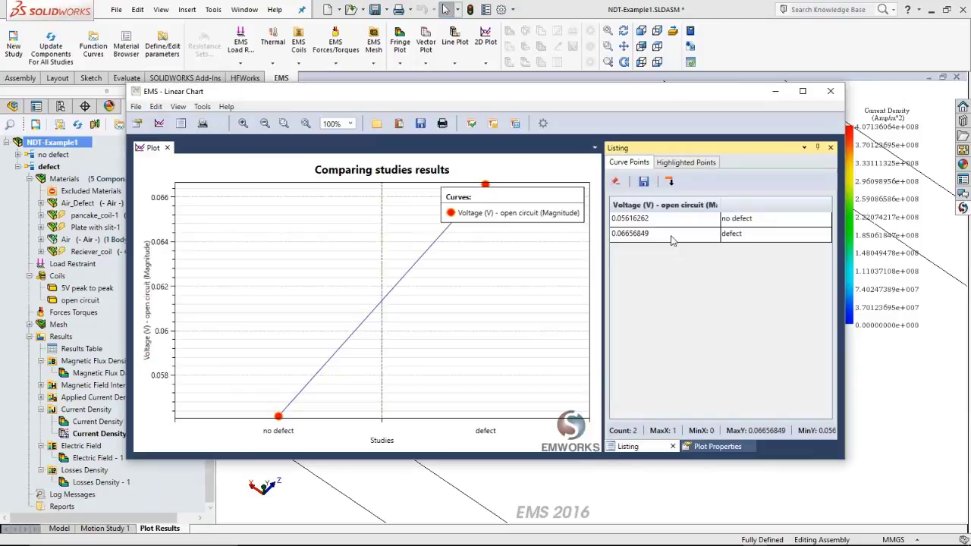
Step: Compare the listed curve points of the "no defect" and "defect" studies, and close the chart
click(660, 221)
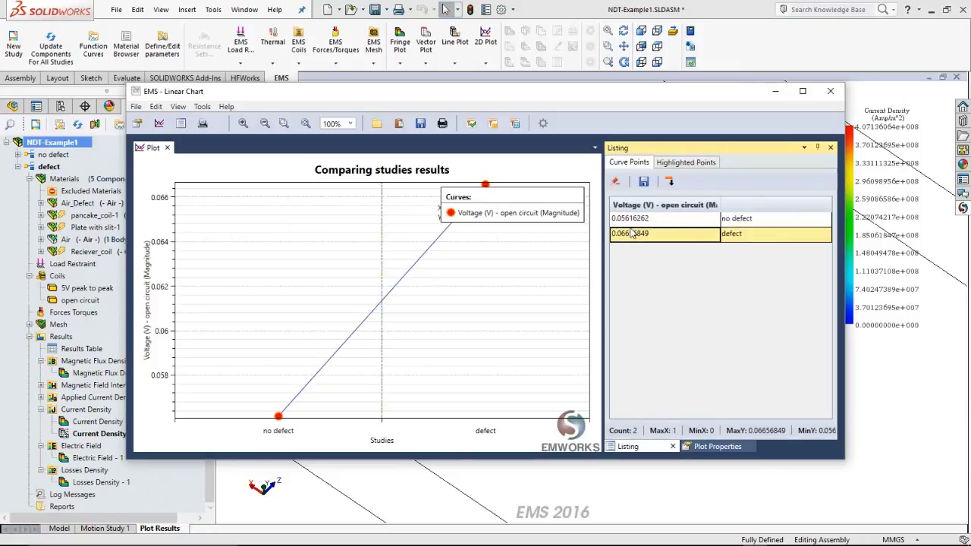
click(640, 238)
key(Up)
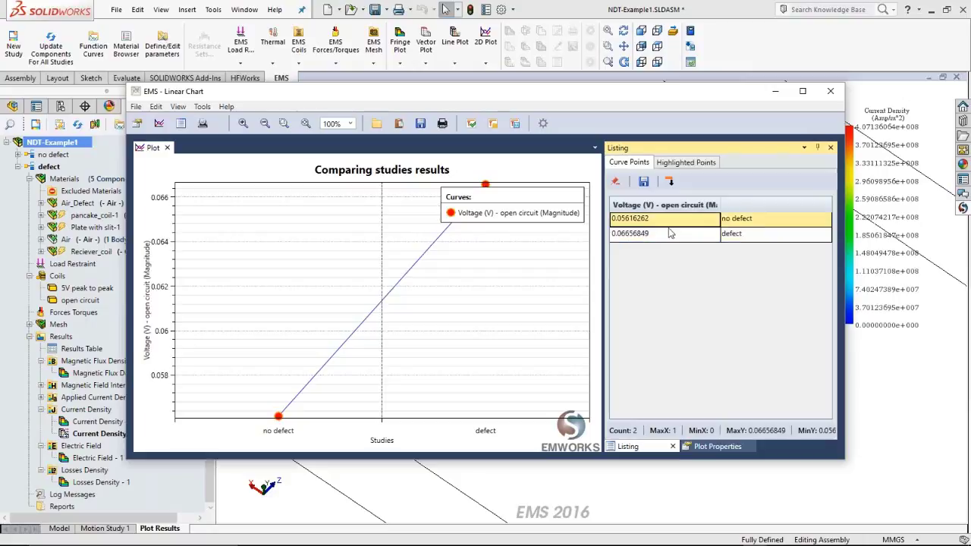
click(671, 233)
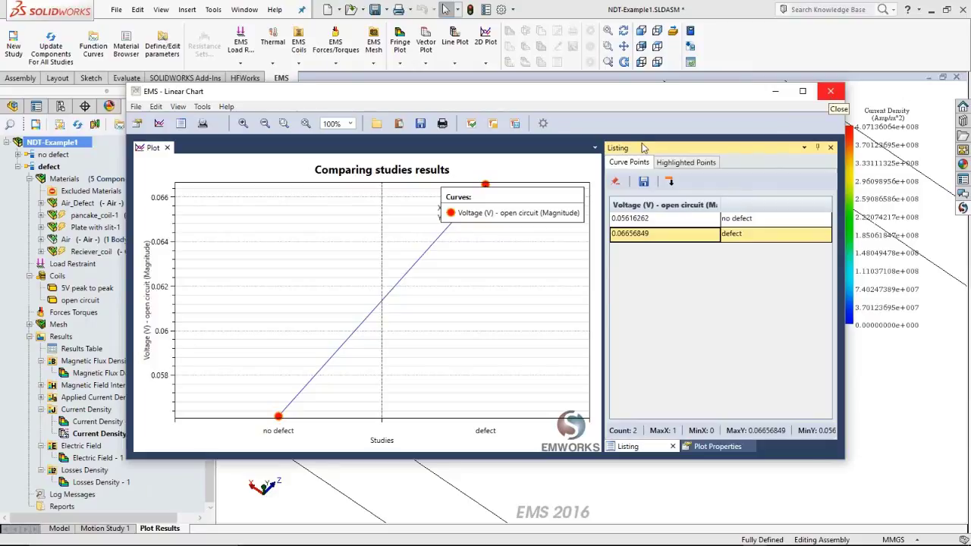
key(alt+F4)
Step: Review the impedance, inductance and resistance results of the open circuit coil in a widened Analysis Results window
click(595, 140)
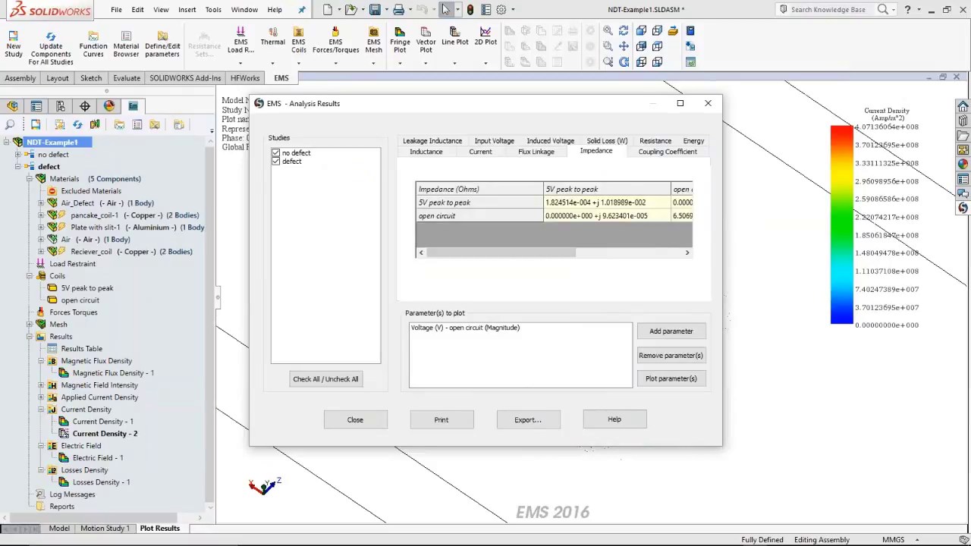
drag(721, 445, 882, 470)
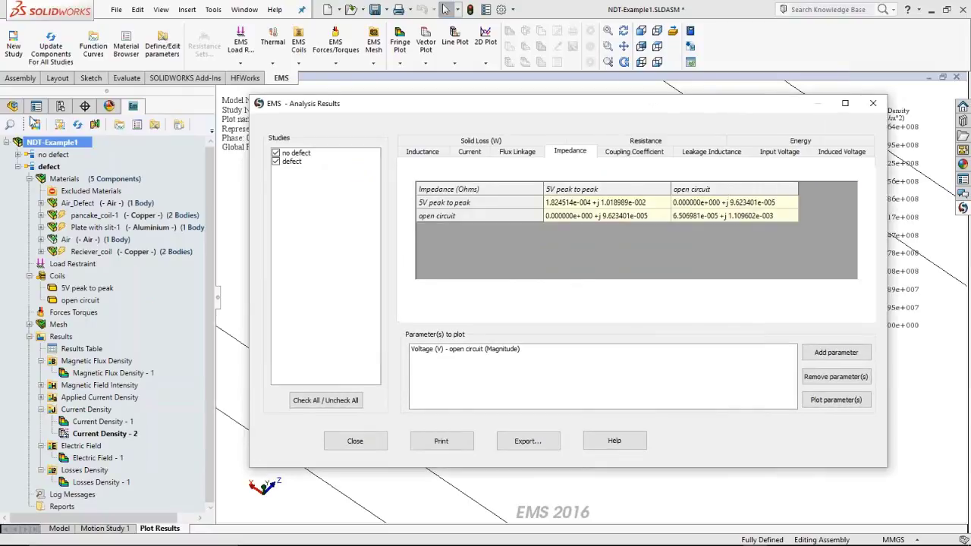
click(726, 218)
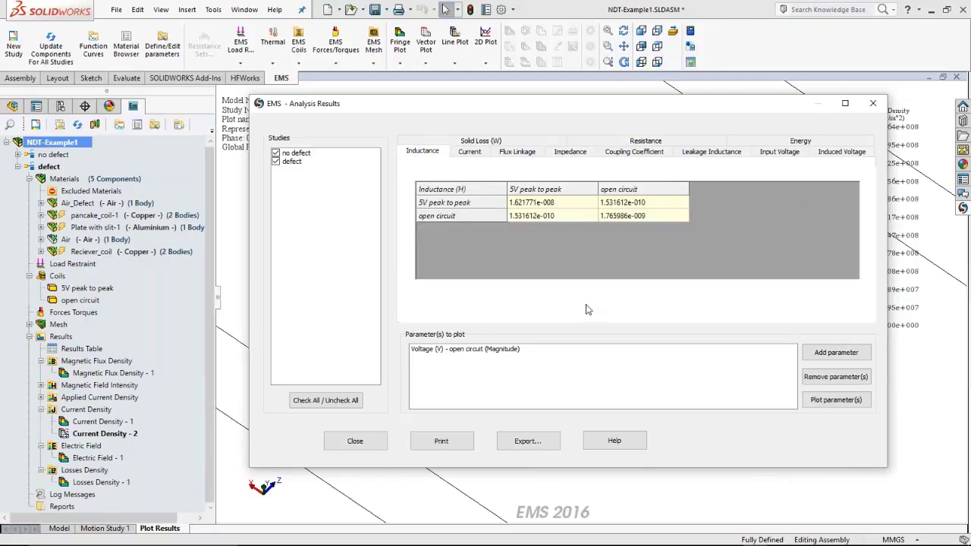
click(611, 217)
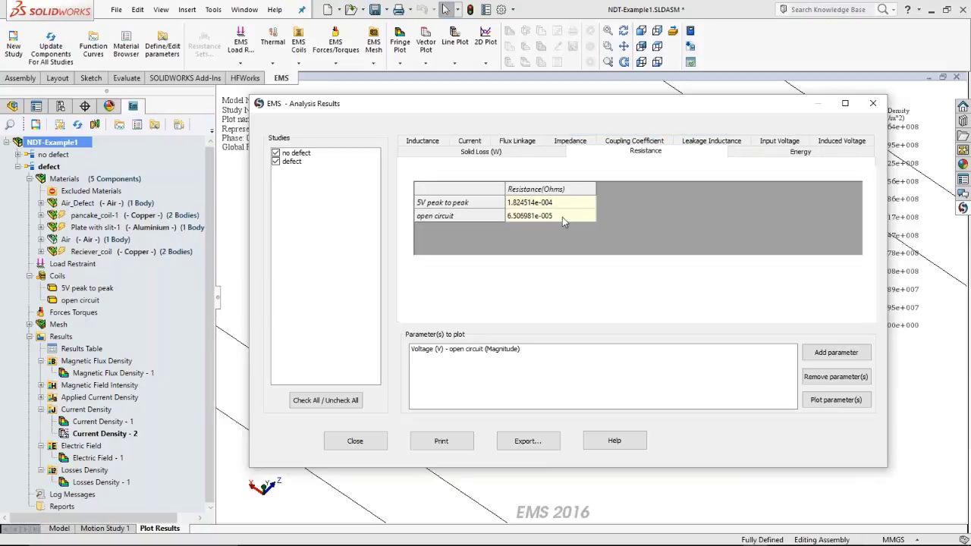
click(562, 217)
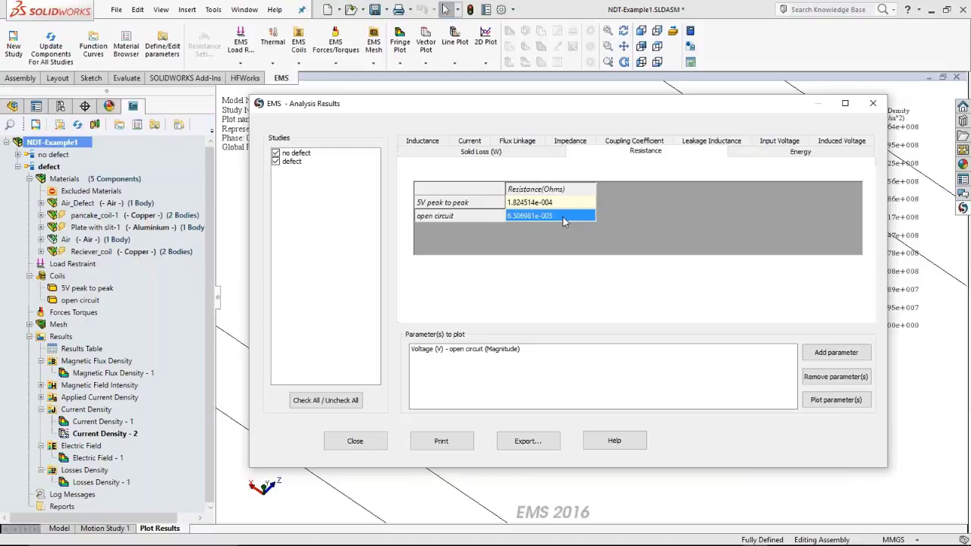
Step: Check the solid losses of the receiver coil and the plate with slit, and close the analysis results
click(859, 144)
click(466, 155)
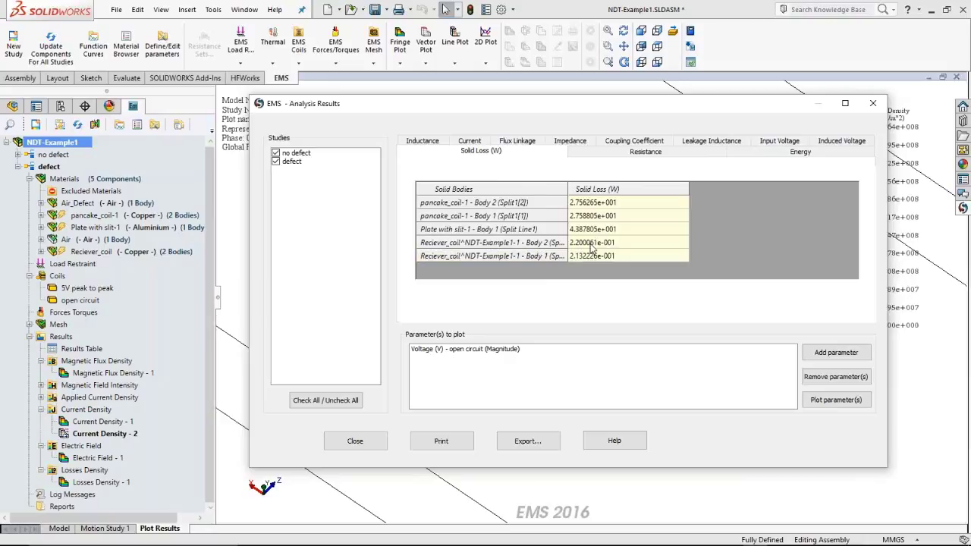
click(590, 243)
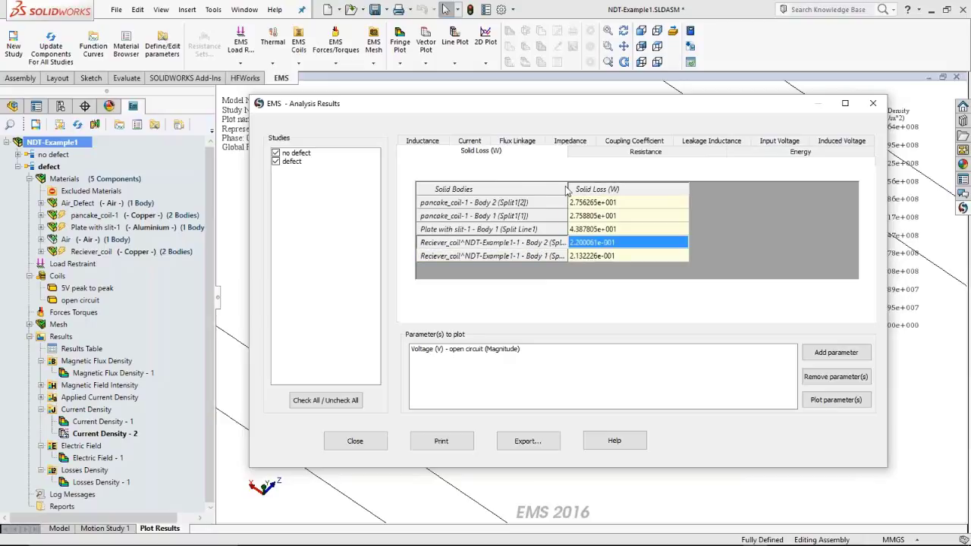
click(596, 230)
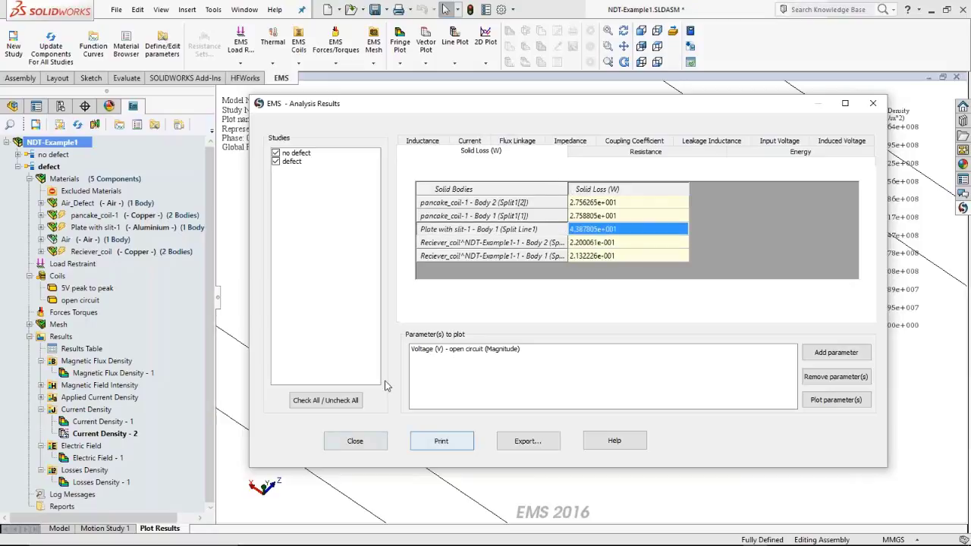
click(357, 441)
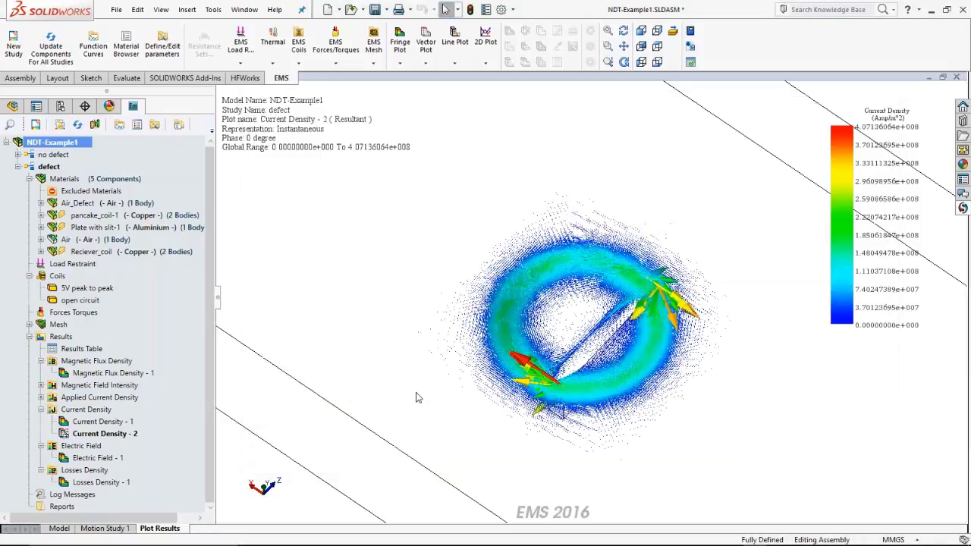
Step: Leave the current density plot and return to the assembly model
scroll(417, 397, up, 2)
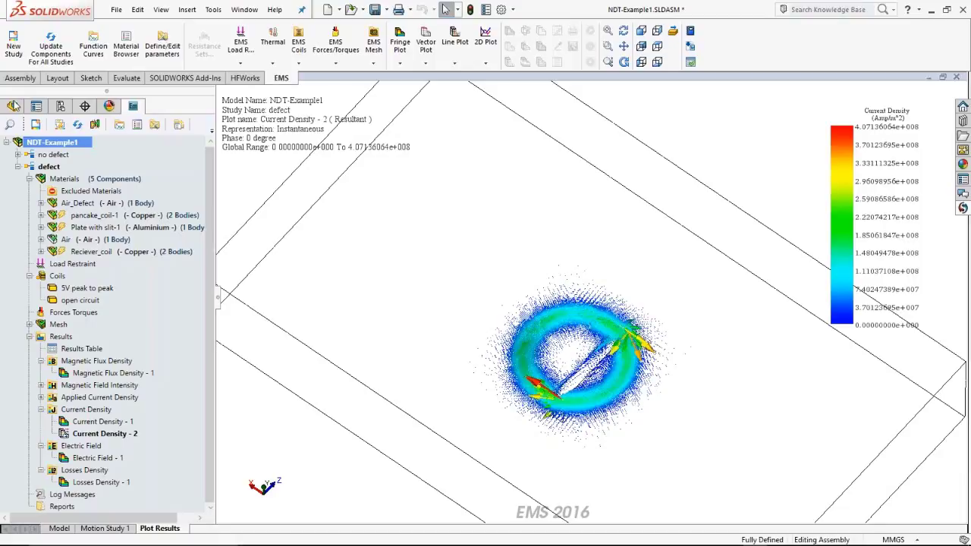
click(59, 529)
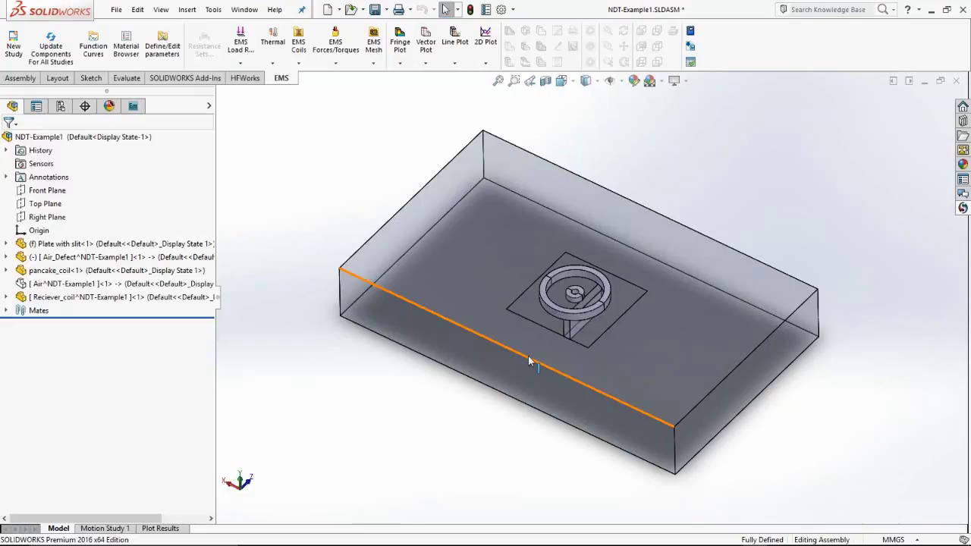
Step: Switch to PowerPoint, start the slide show from the "Product demonstration" slide and advance to the "Products/Bundles" slide
click(660, 534)
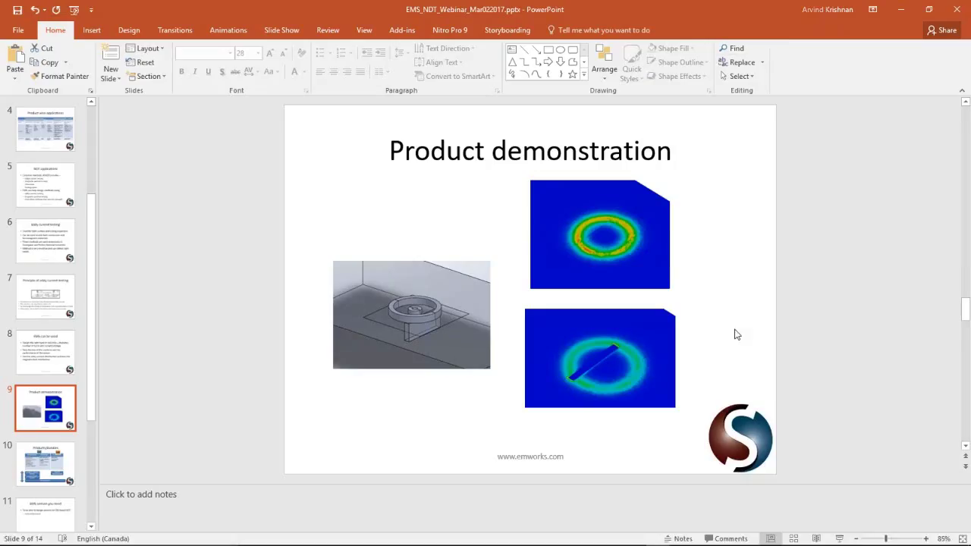
key(shift+F5)
key(Right)
key(Left)
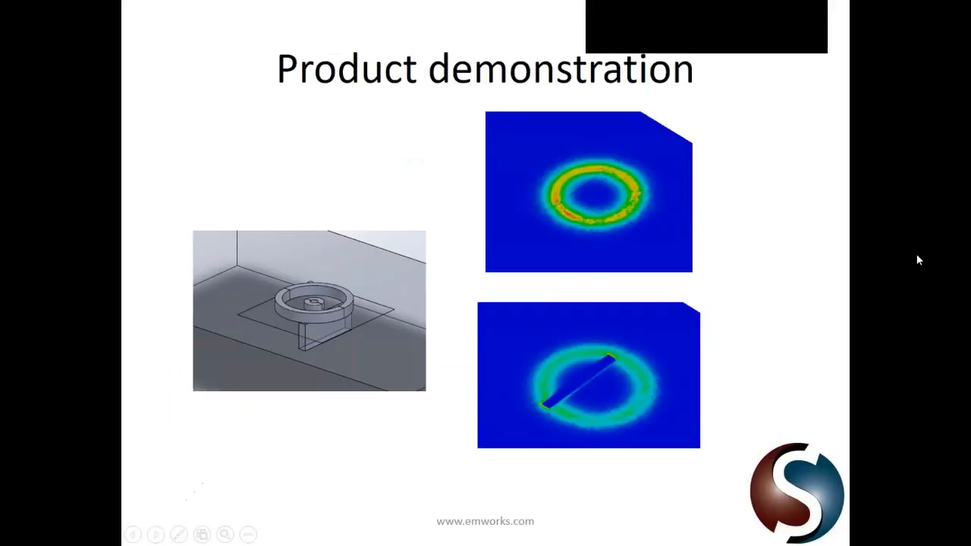
key(Right)
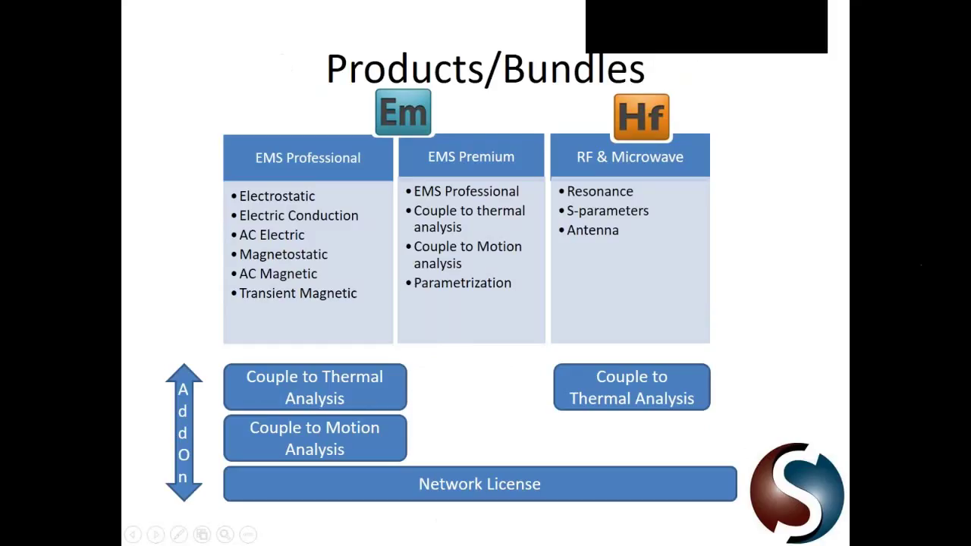